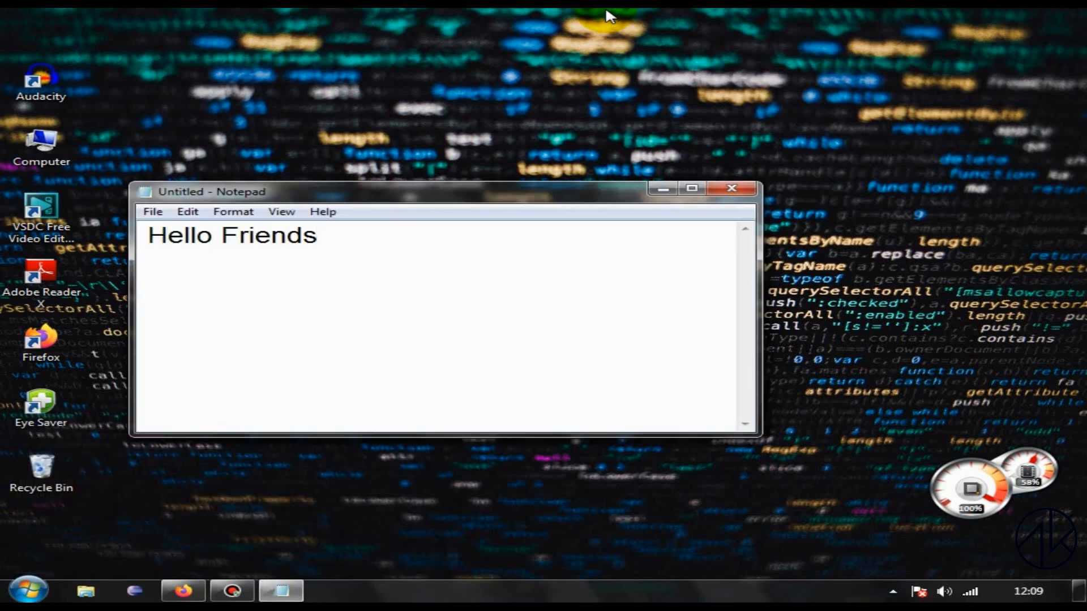
Step: Below the greeting, leave a blank line and write "Today i'm going to download the Latest version of MYSQL in my pc."
key("Return")
key("Return")
type("Today i'm going t")
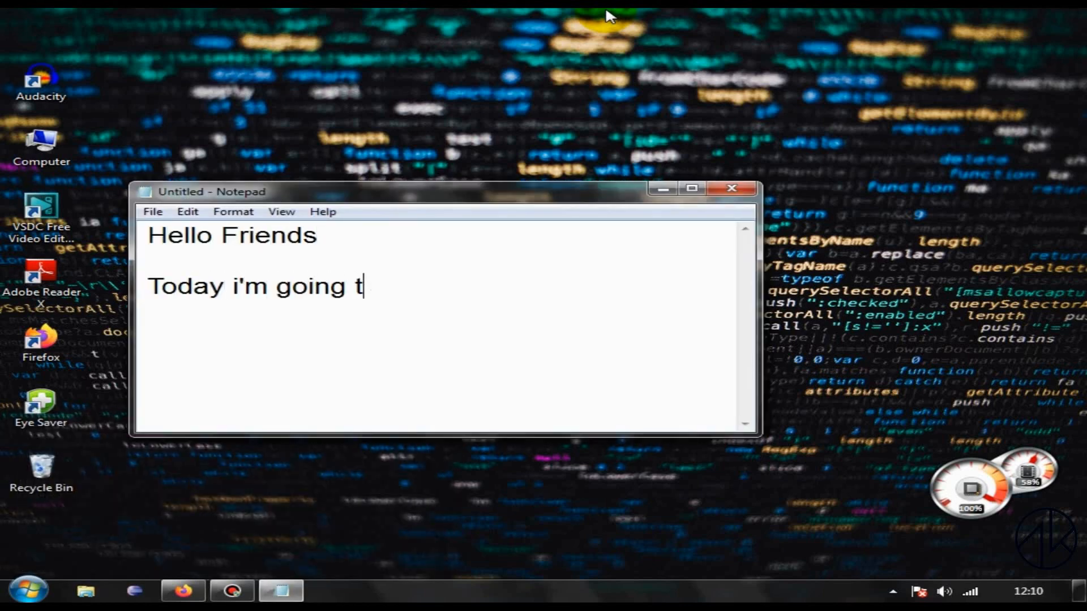
type("o download th ")
type("L")
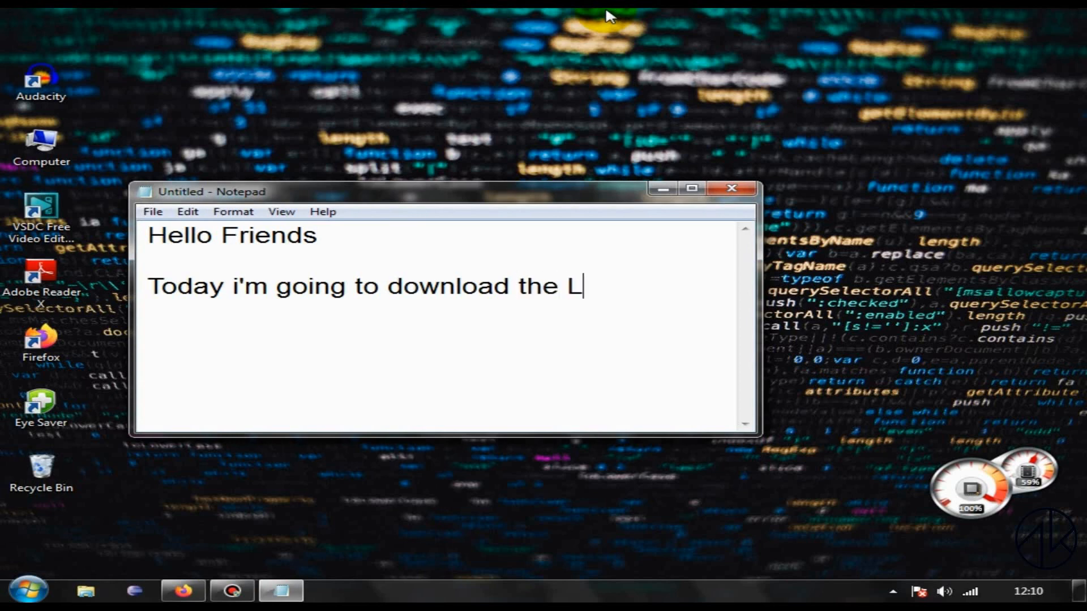
type("atest version of MY")
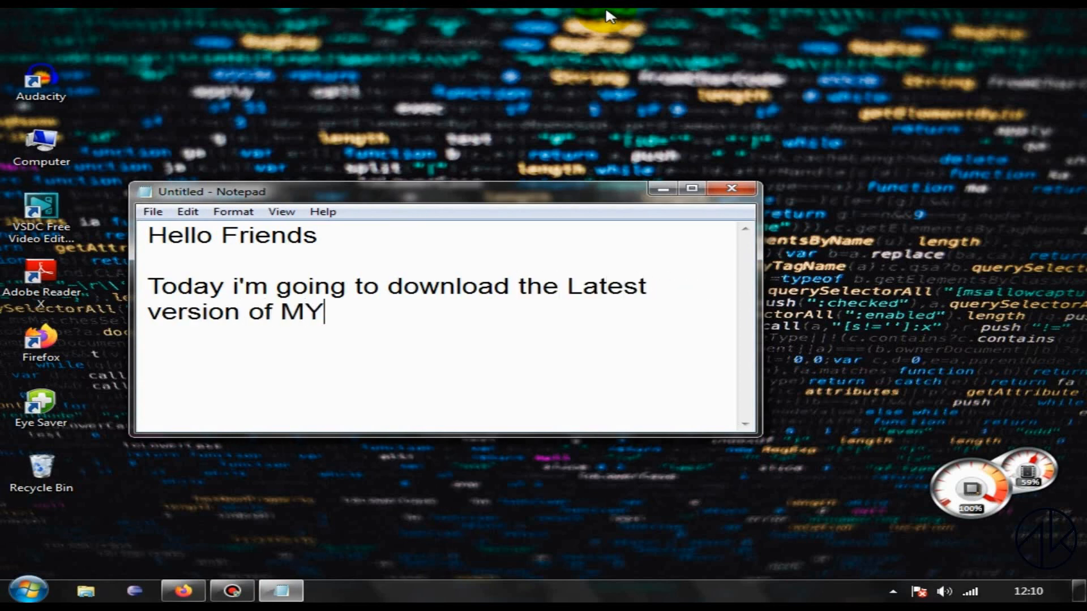
type("SQL in my pc.")
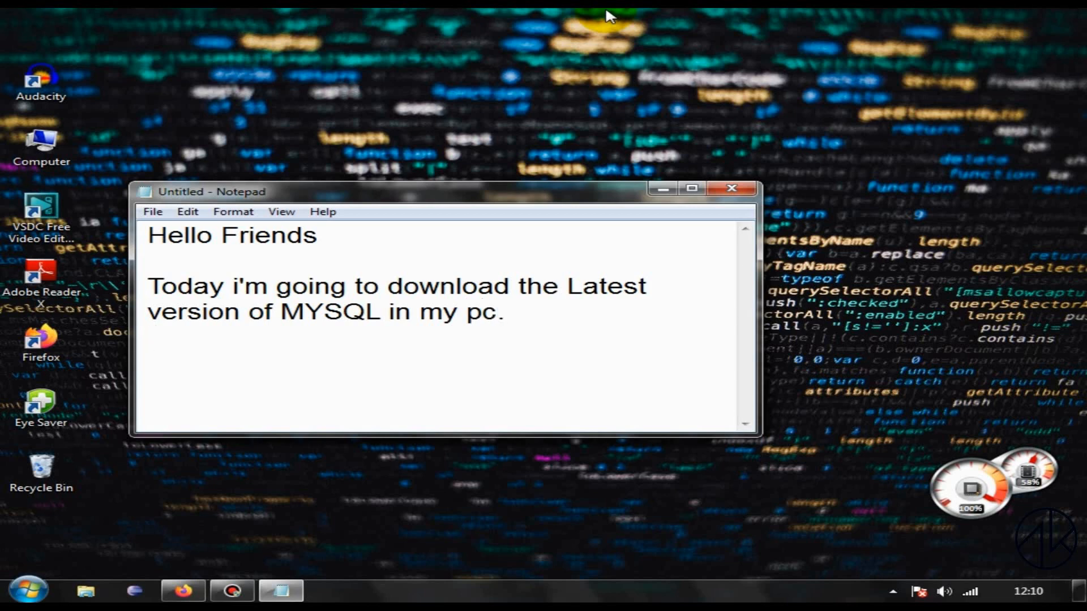
type("It is compati")
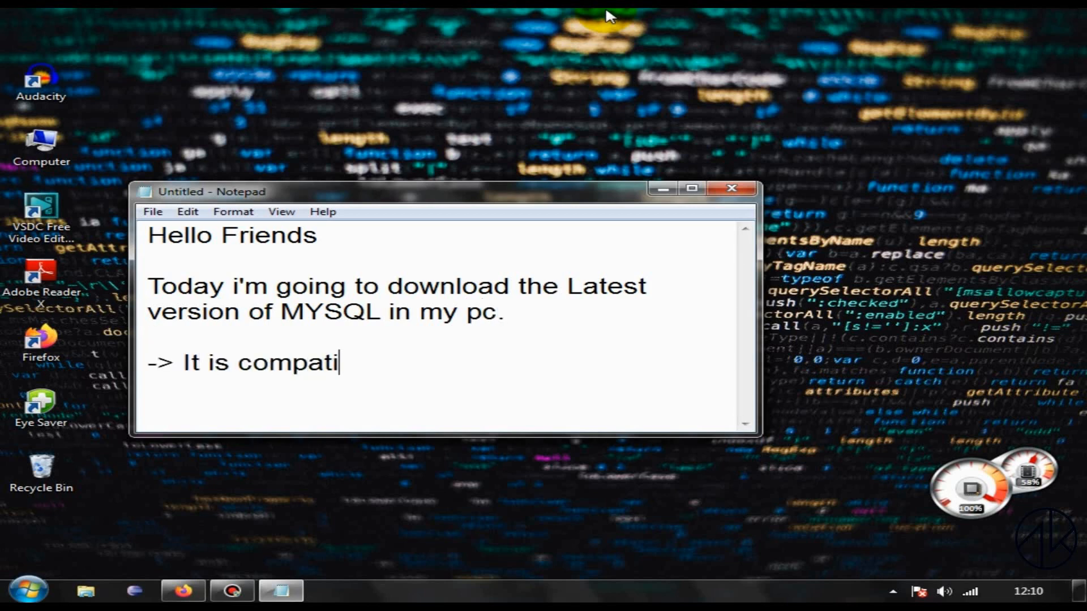
type("ble in both 32")
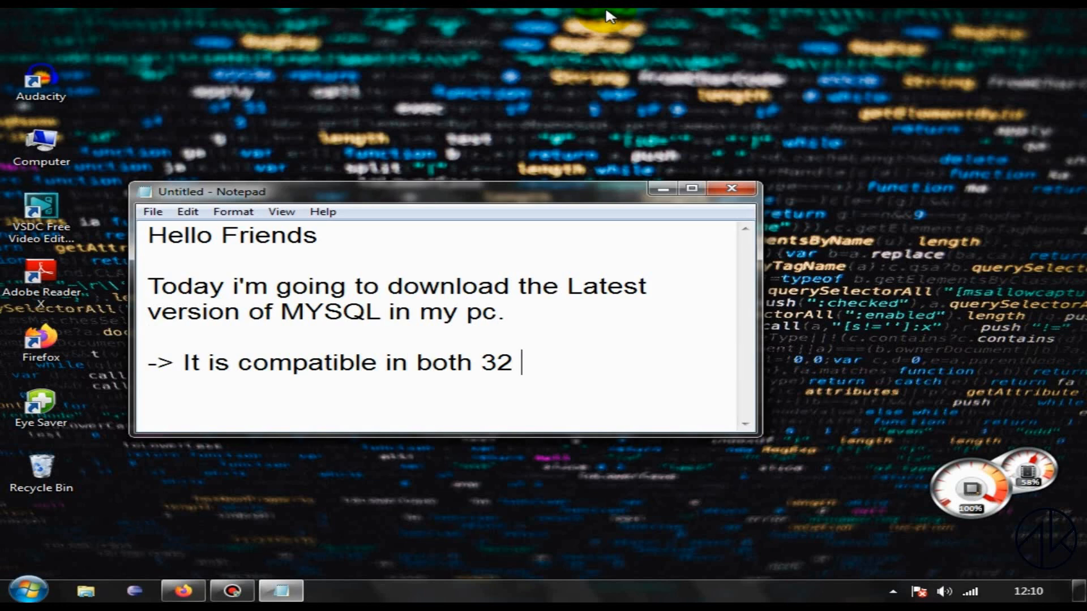
type(" & 64 vi")
Step: Add a separate note after a blank line reading "-> It is compatible in both 32 & 64 bits Operating system."
key("BackSpace")
key("BackSpace")
type("bit")
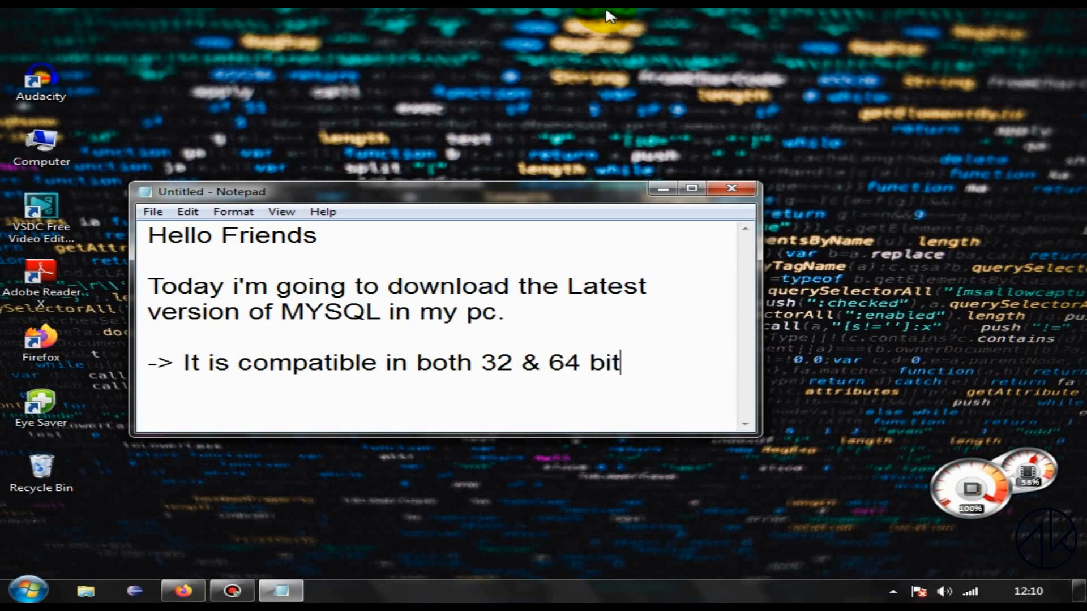
type("s Operating system.")
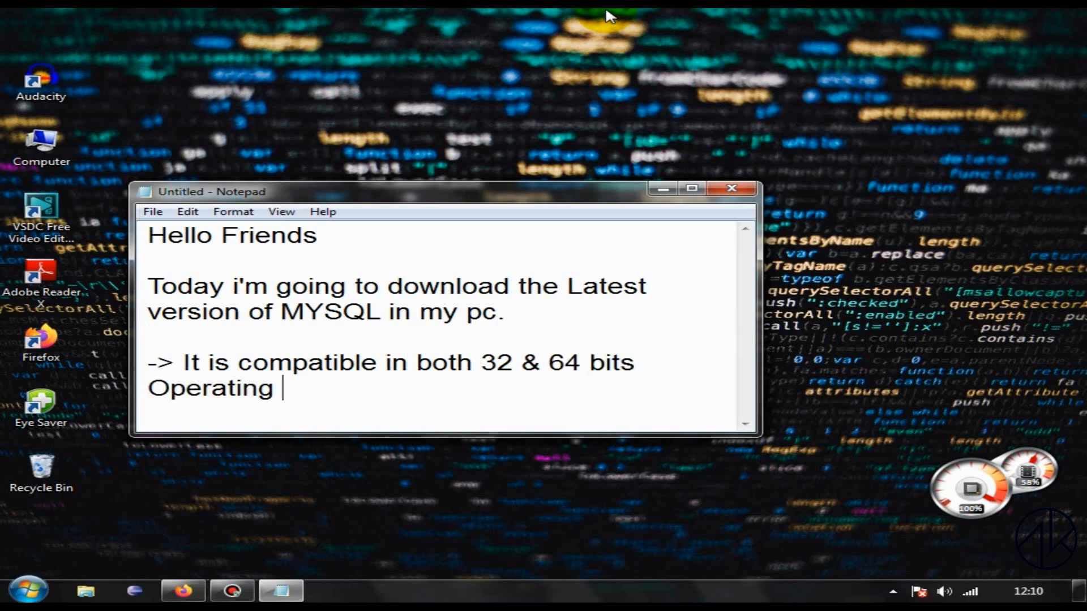
Step: Add the note "->First we will download and then Install it." on the line below the compatibility note
key("Return")
type("->")
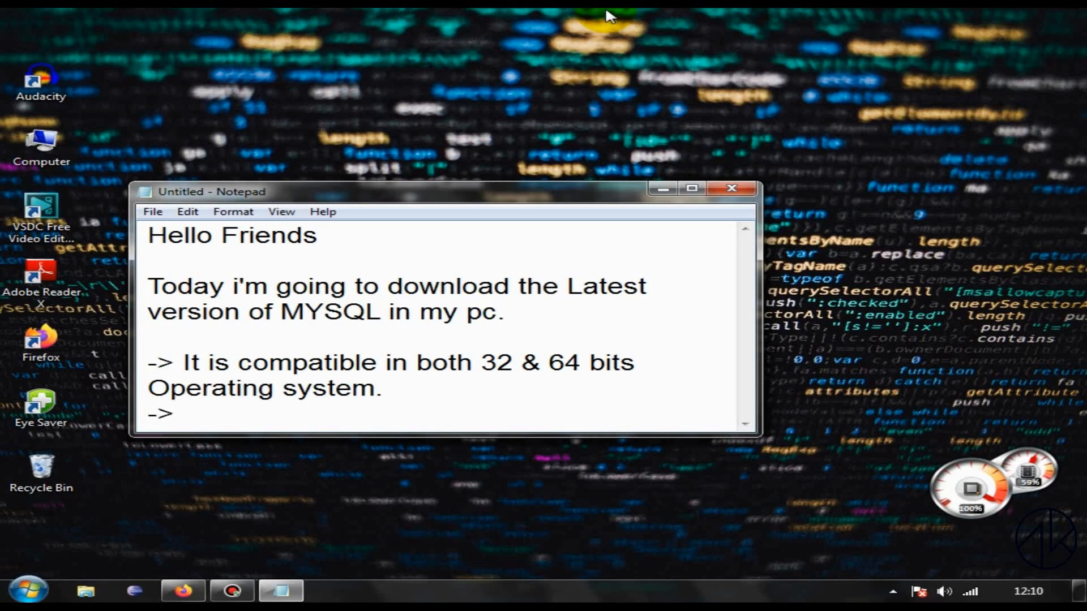
type("se")
type("Firs")
type("t")
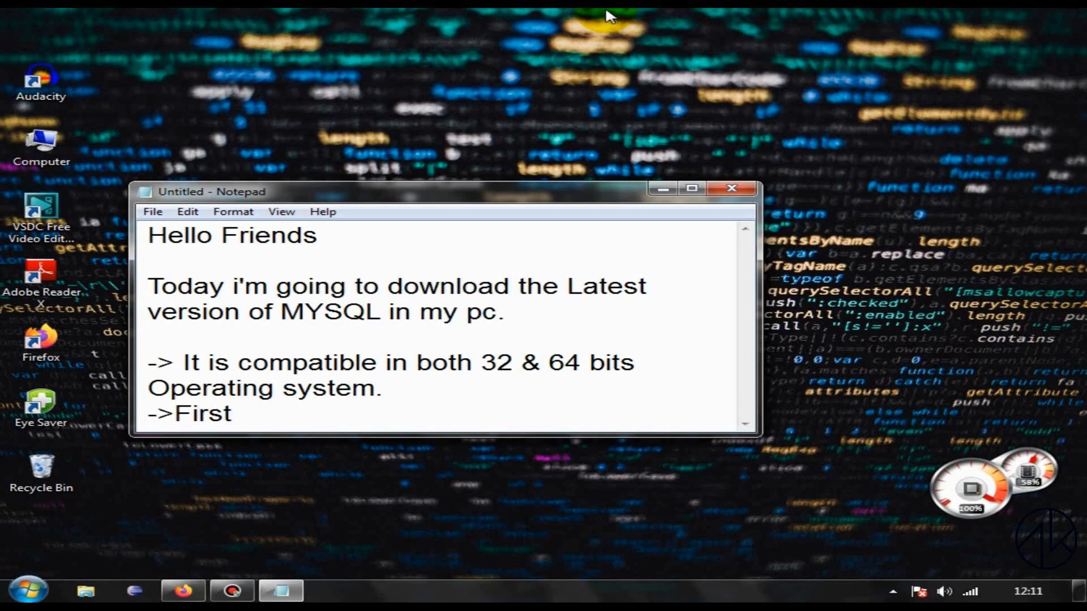
type(" we will downla")
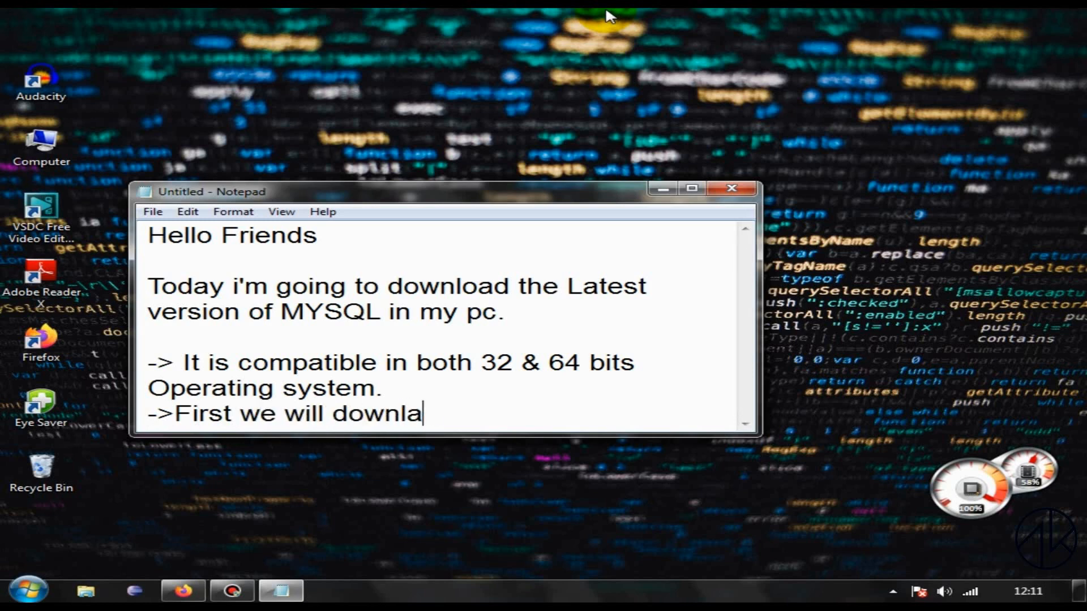
key("BackSpace")
type("oad and then Instal")
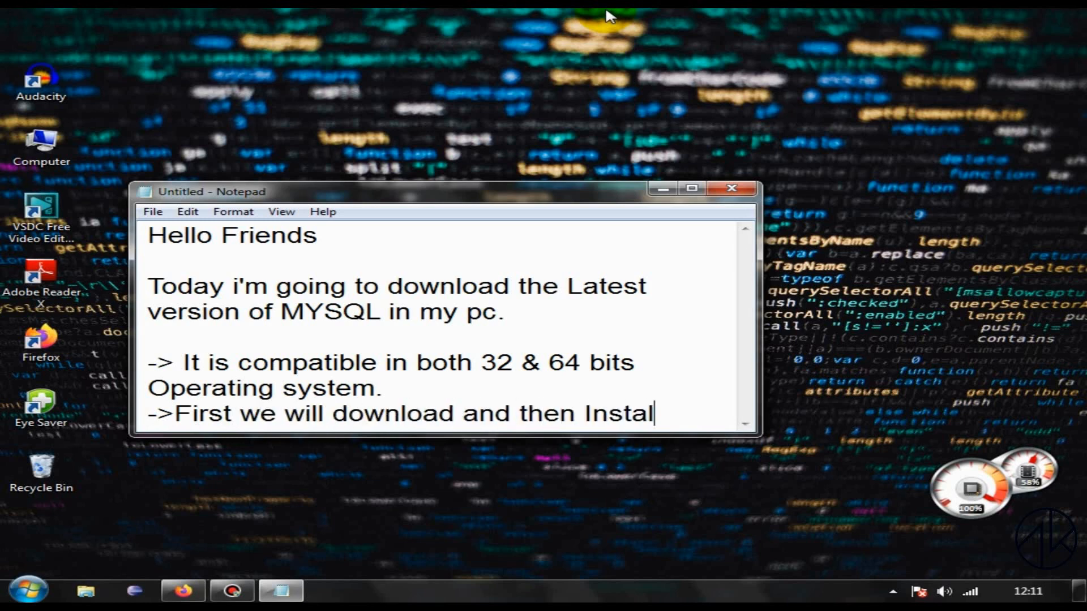
type("l it.")
Step: After a blank line, add the note '-> Search for " MYSQL : begin your download", in browser.'
key("Return")
key("Return")
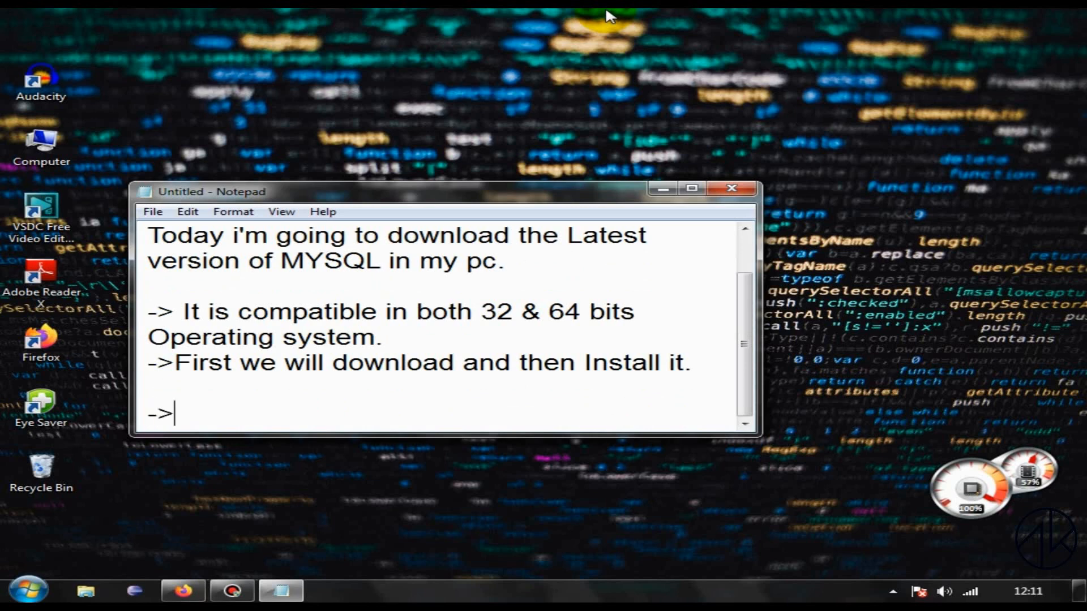
type("-> Search for")
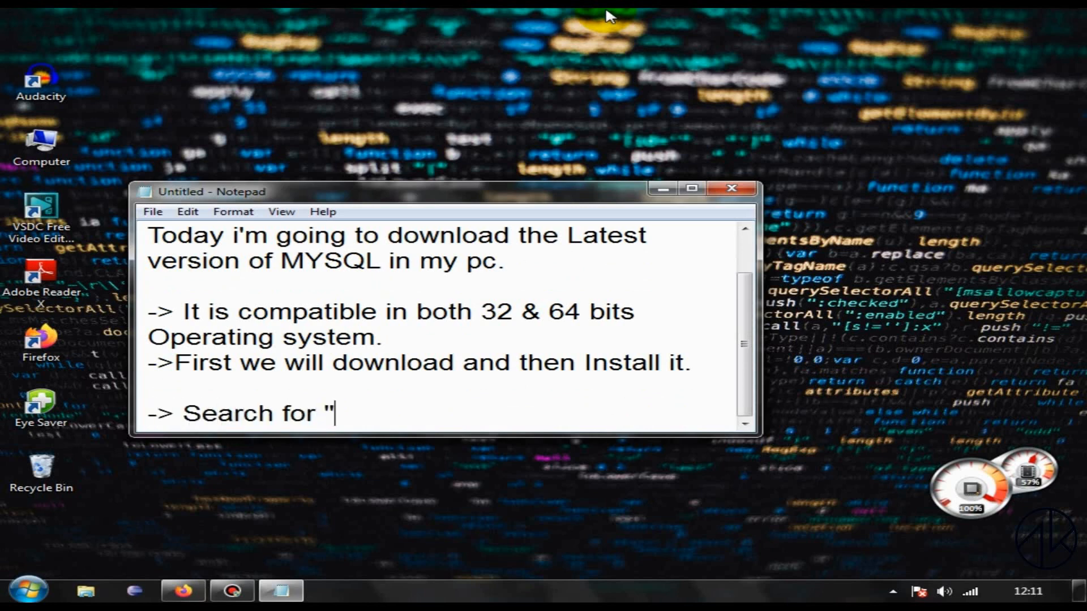
type(" \" MYSQL")
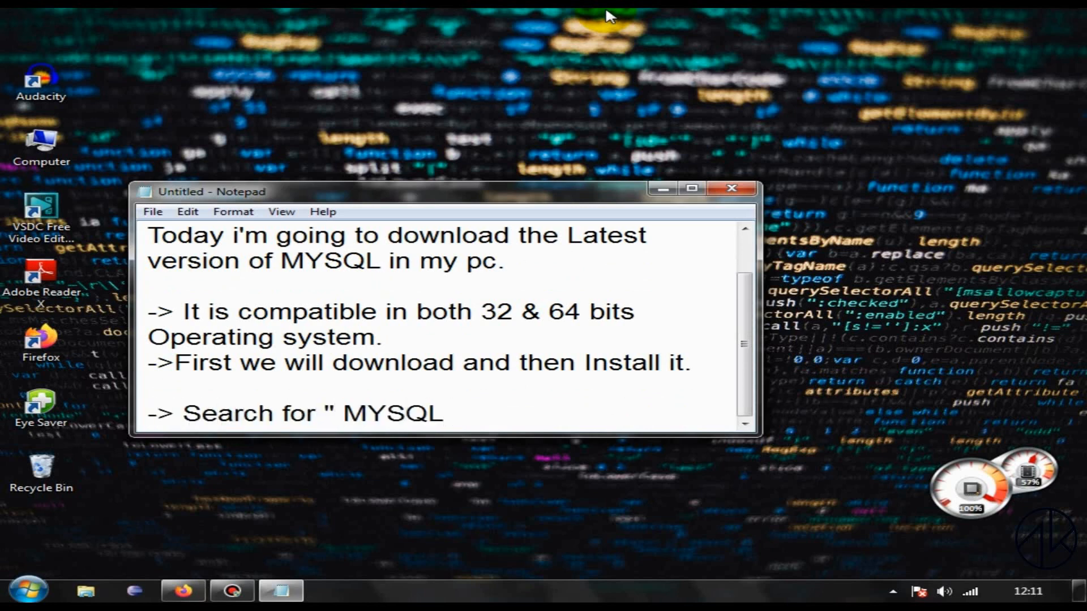
type(" : begin y")
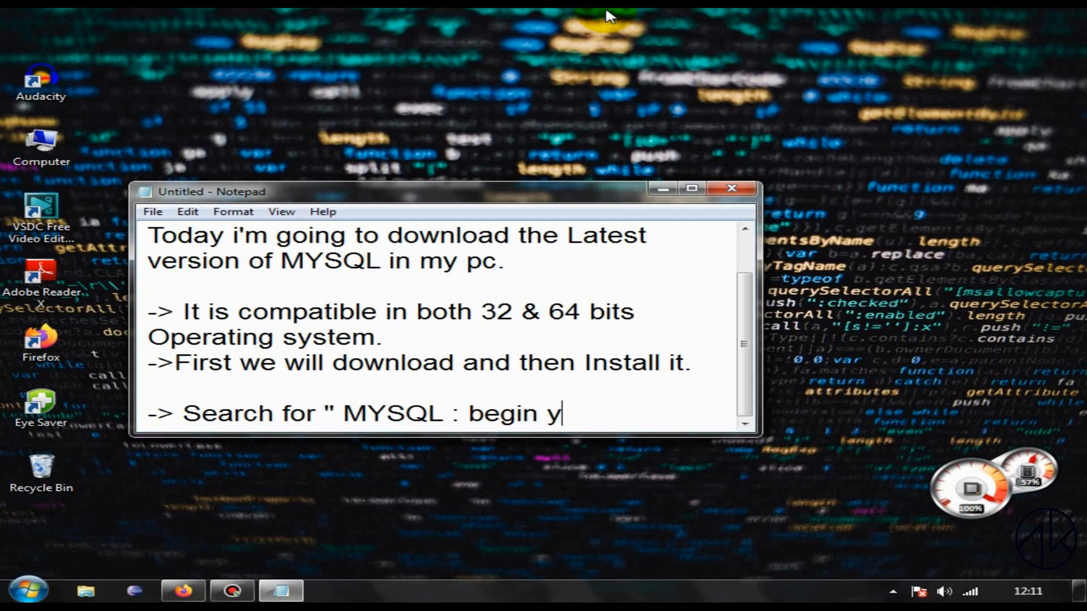
type("our download")
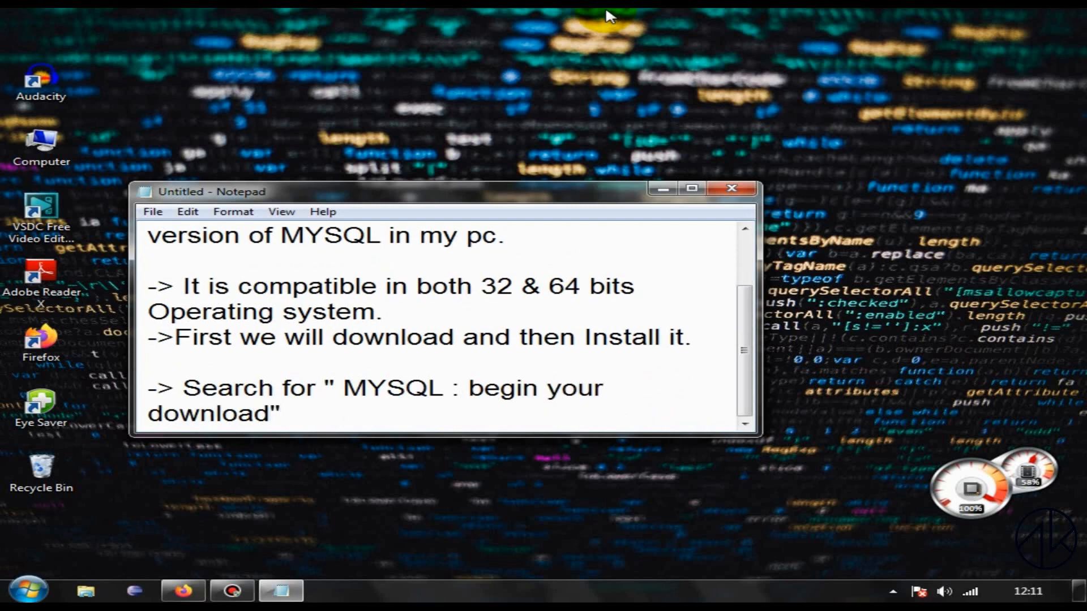
type("\", in browser")
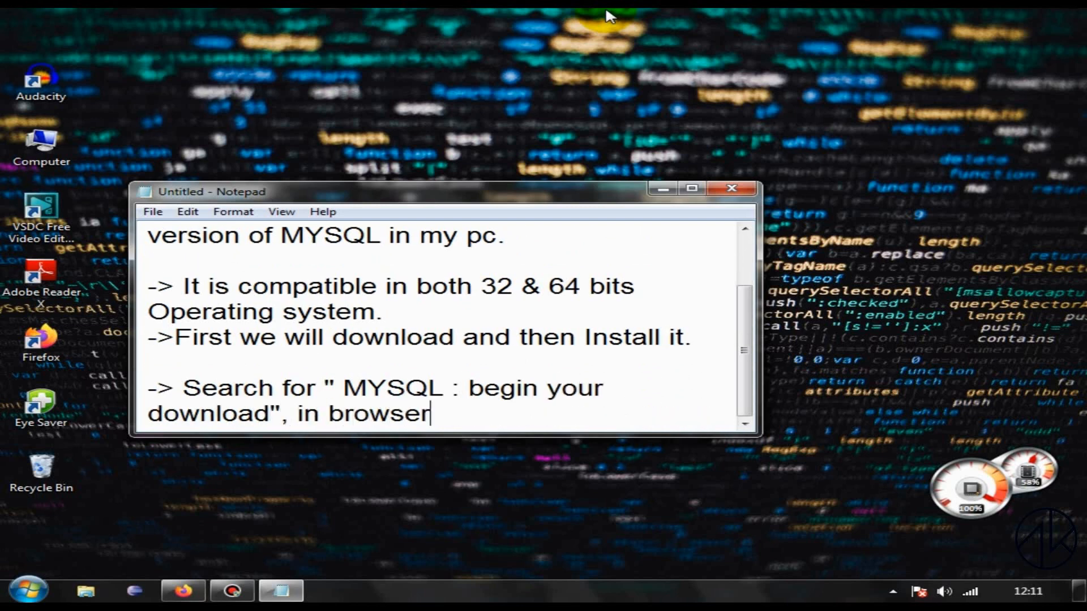
type(".")
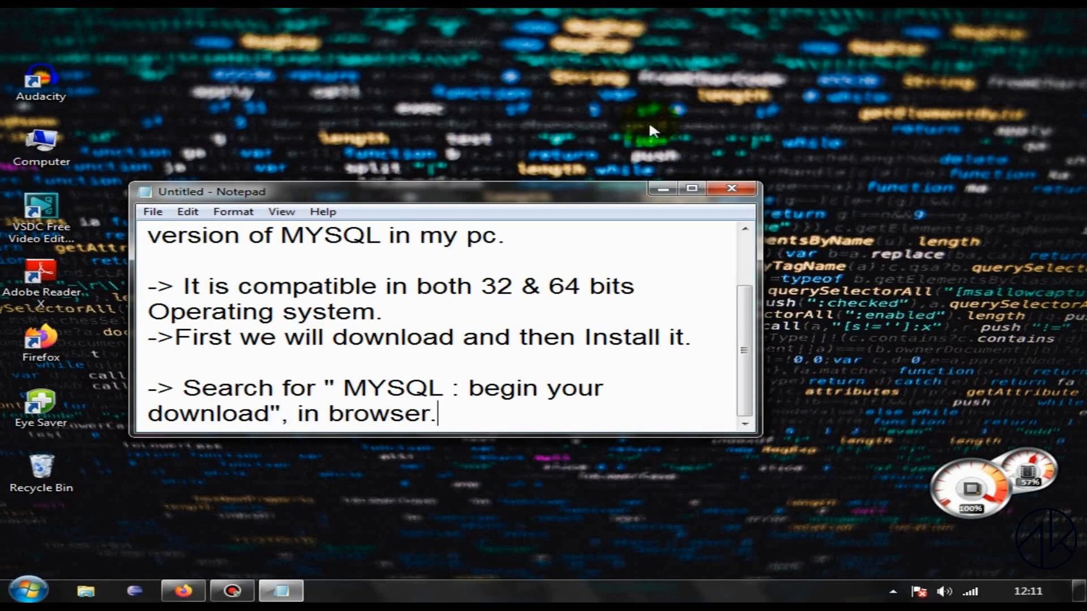
Step: Minimize the notes, switch to Firefox, and open the suggested "MySQL :: Begin Your Download" page by searching for "my"
left_click(662, 189)
left_click(193, 590)
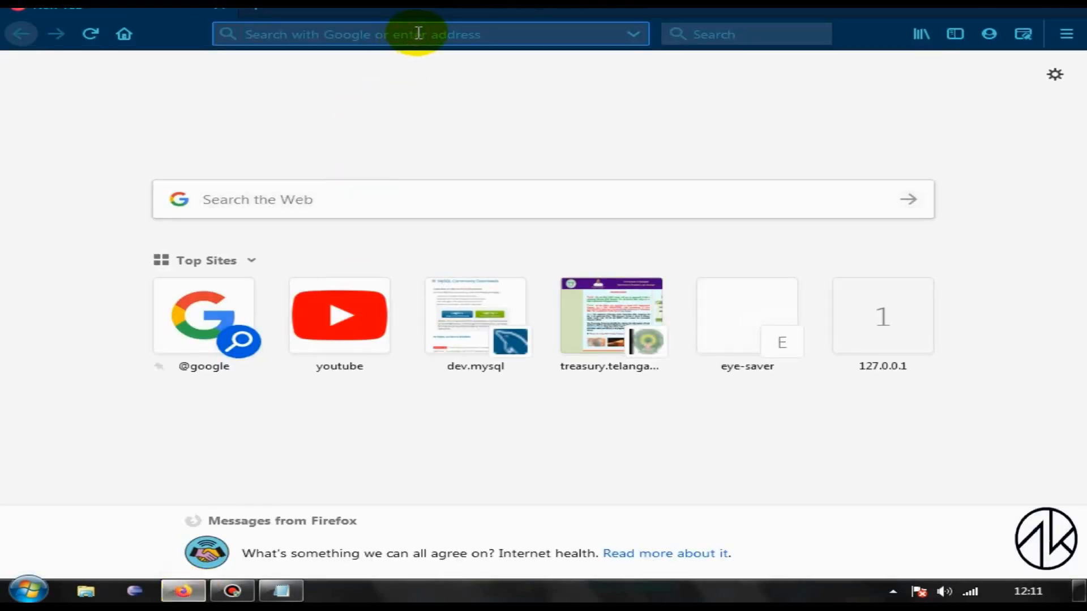
type("my")
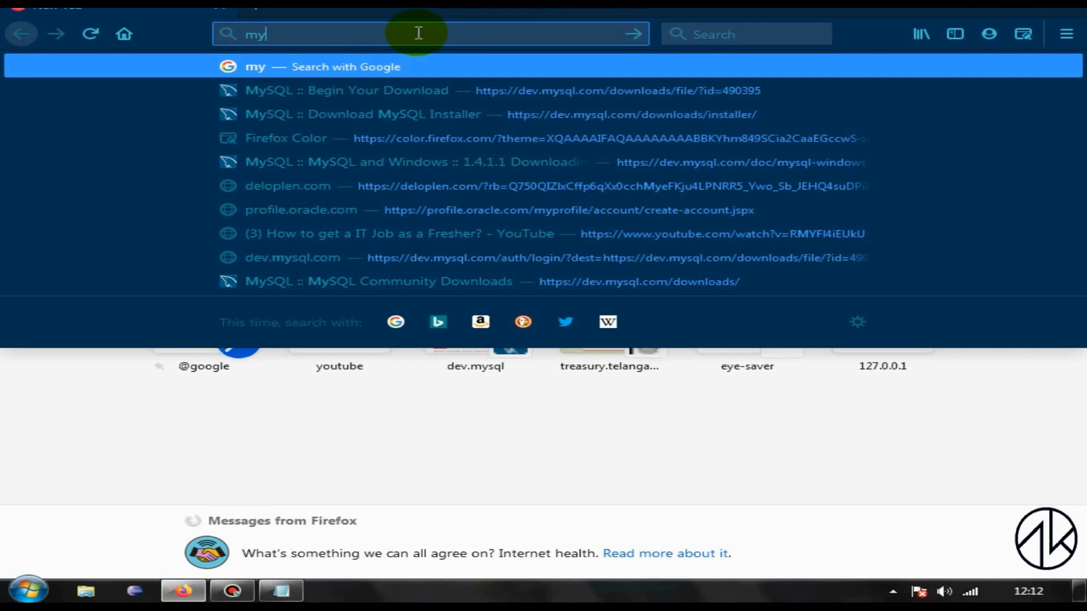
left_click(384, 91)
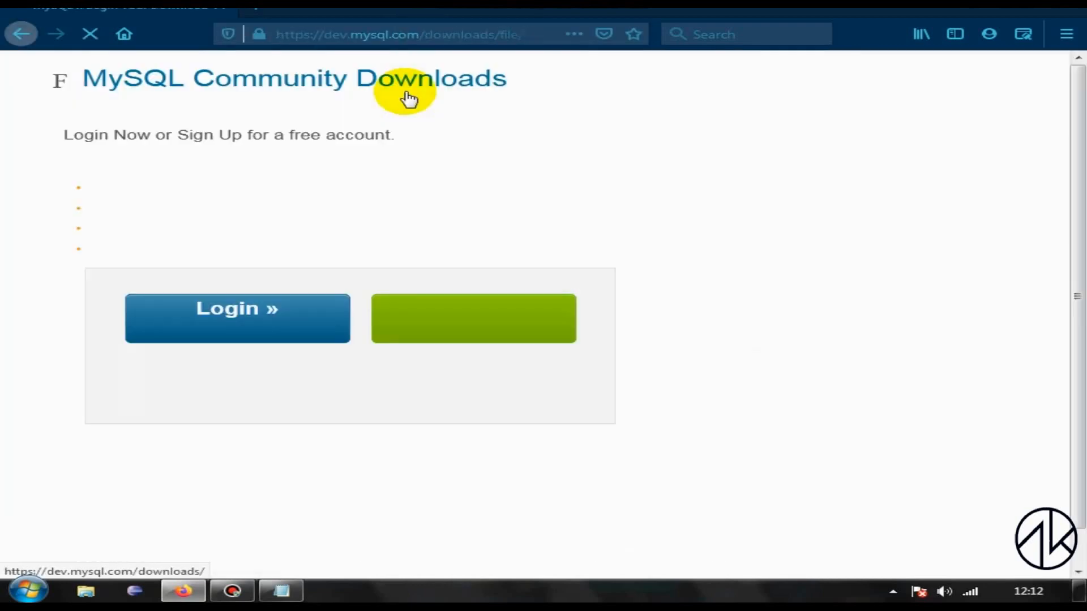
Step: Switch back to Notepad and add the note "-> There is a link in the description which will direct you to this page."
left_click(282, 594)
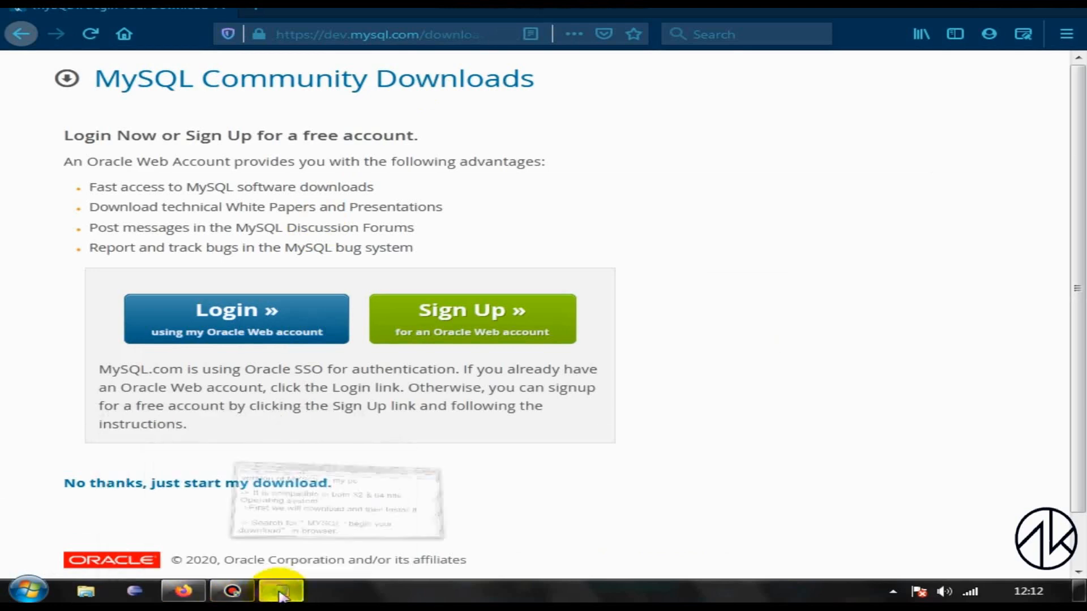
key("Return")
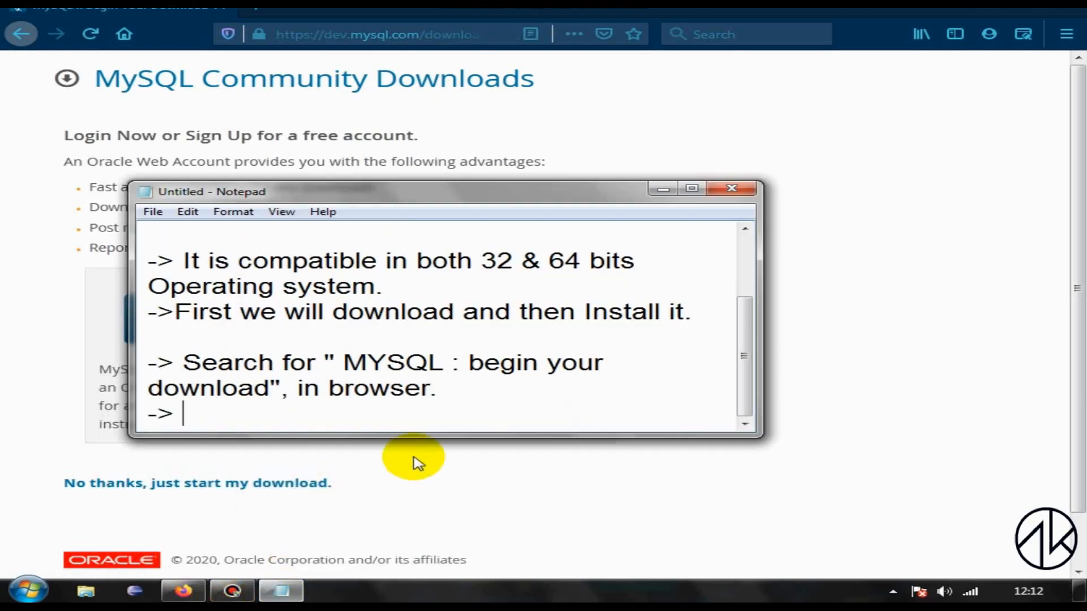
type("-> There is a link i")
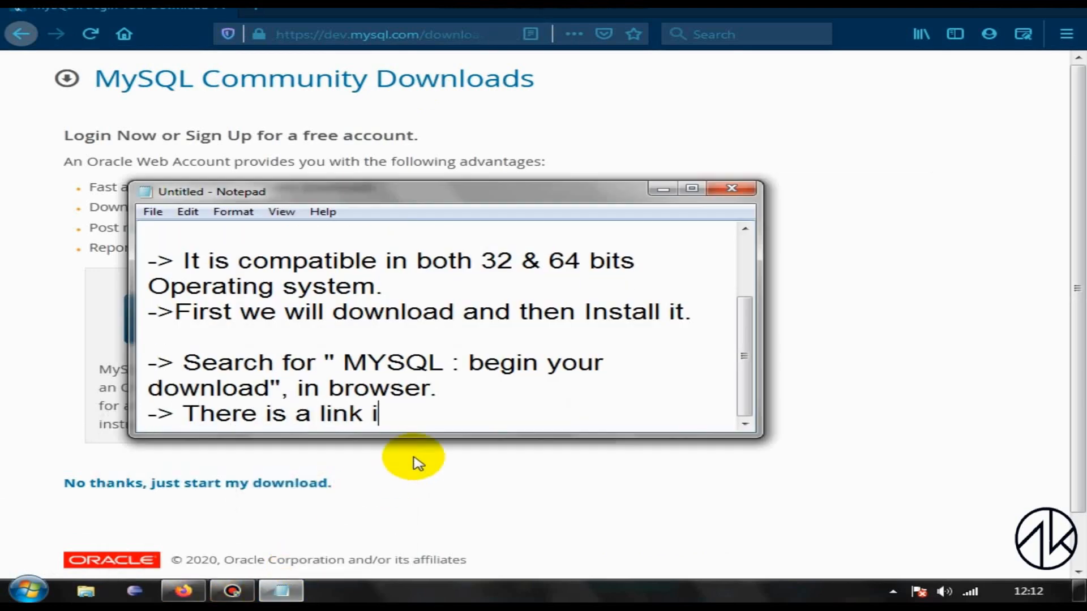
type("n the descri")
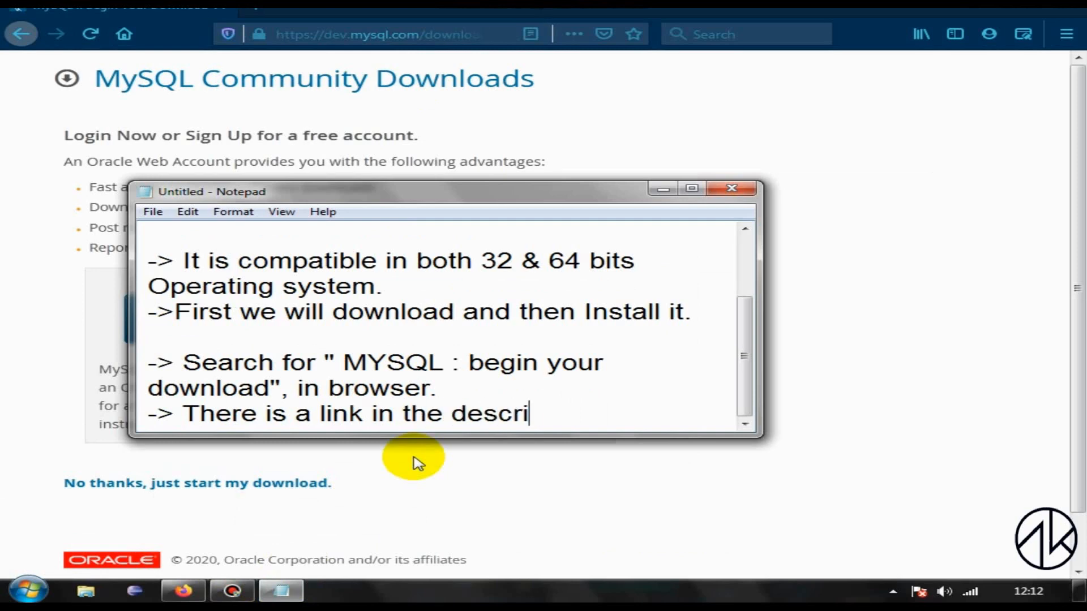
type("ption which will d")
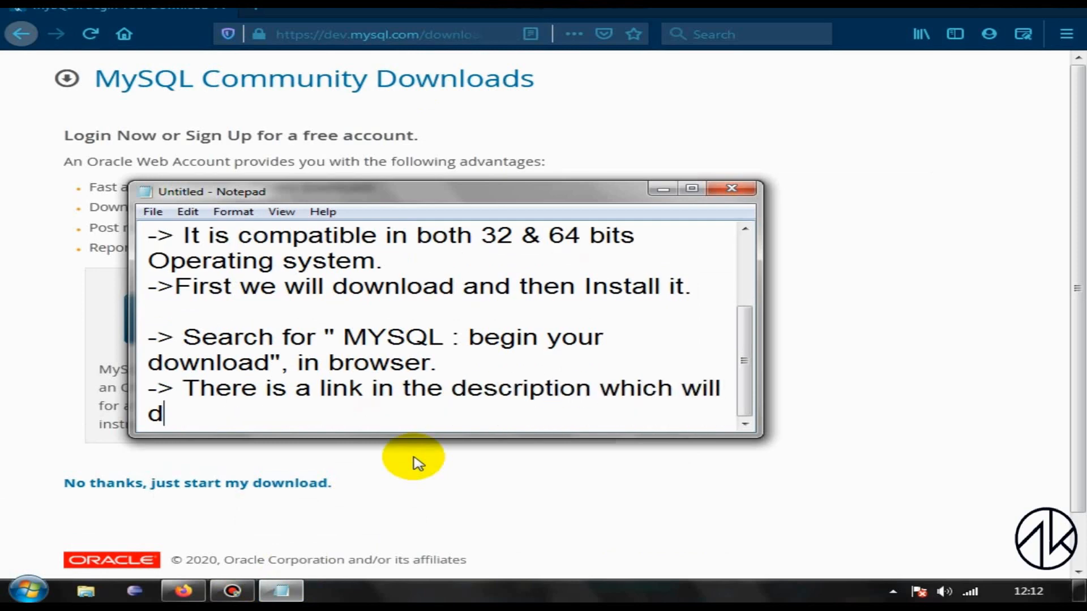
type("irect you to this page.")
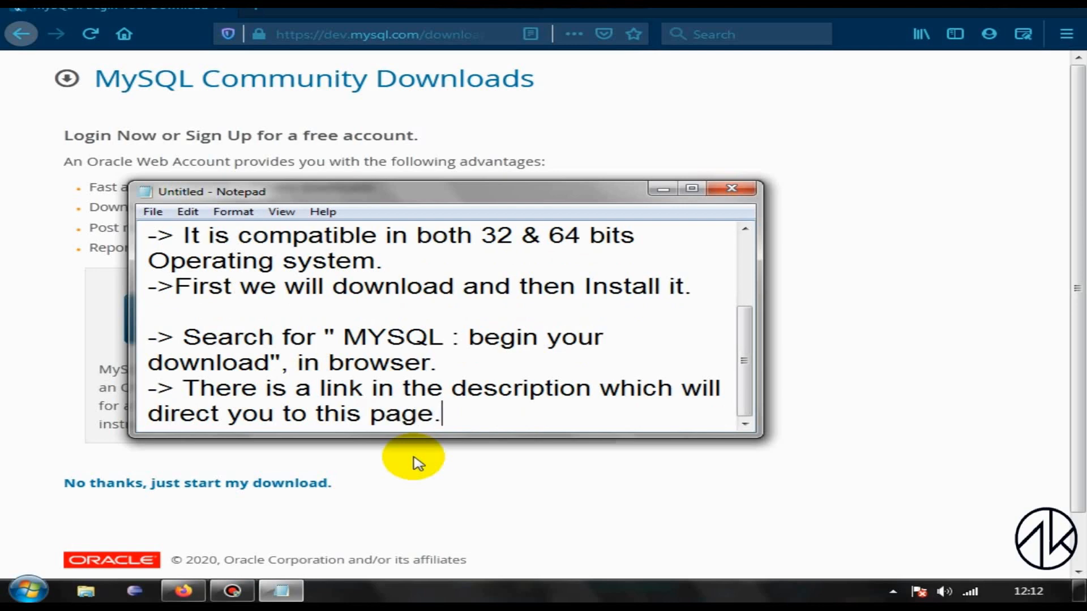
Step: Move the Notepad window clear of the page's Login option and add the note "-> login to this page using Oracle account."
left_click_drag(433, 193, 750, 284)
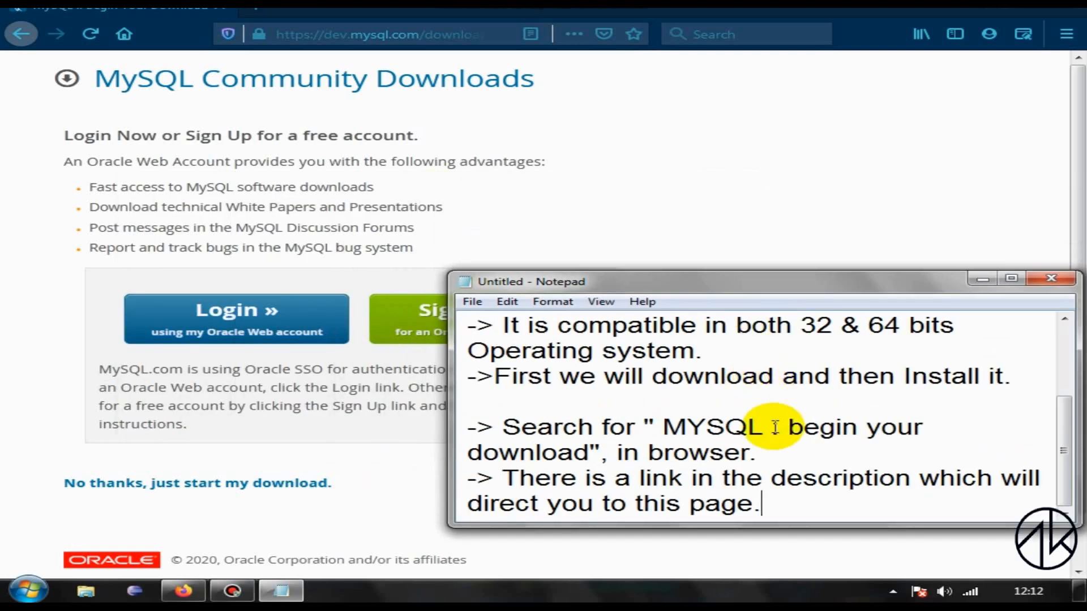
left_click(771, 429)
left_click(770, 504)
key("Return")
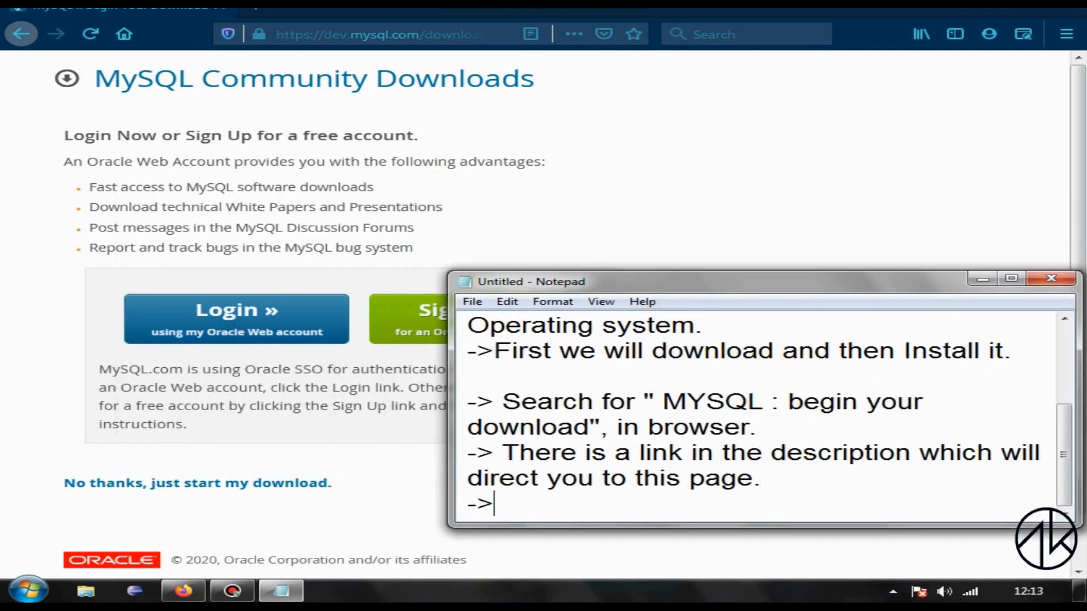
type("-> login")
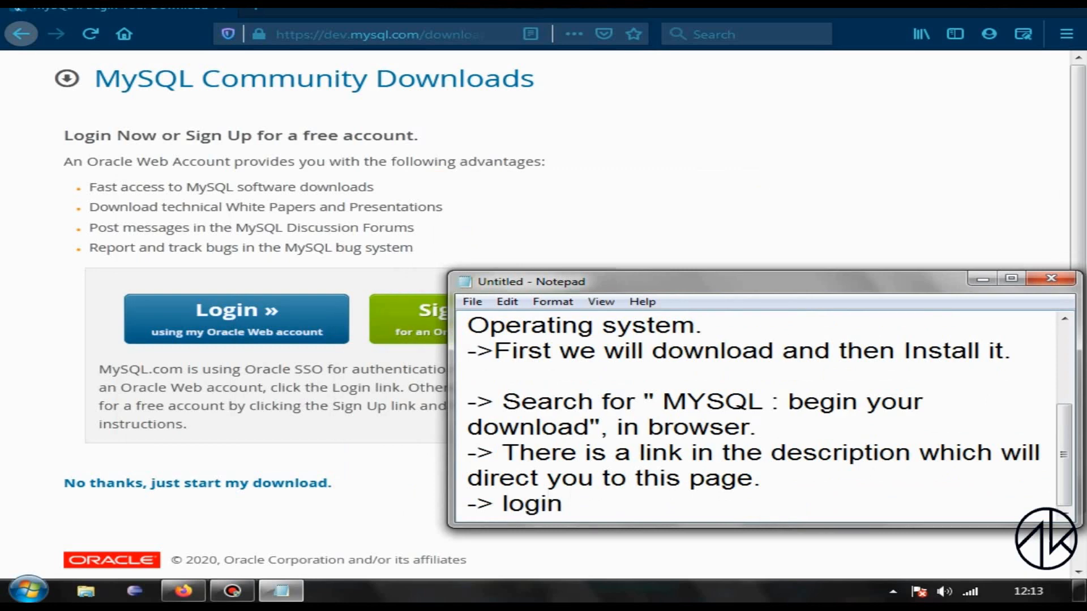
type(" to this page using ")
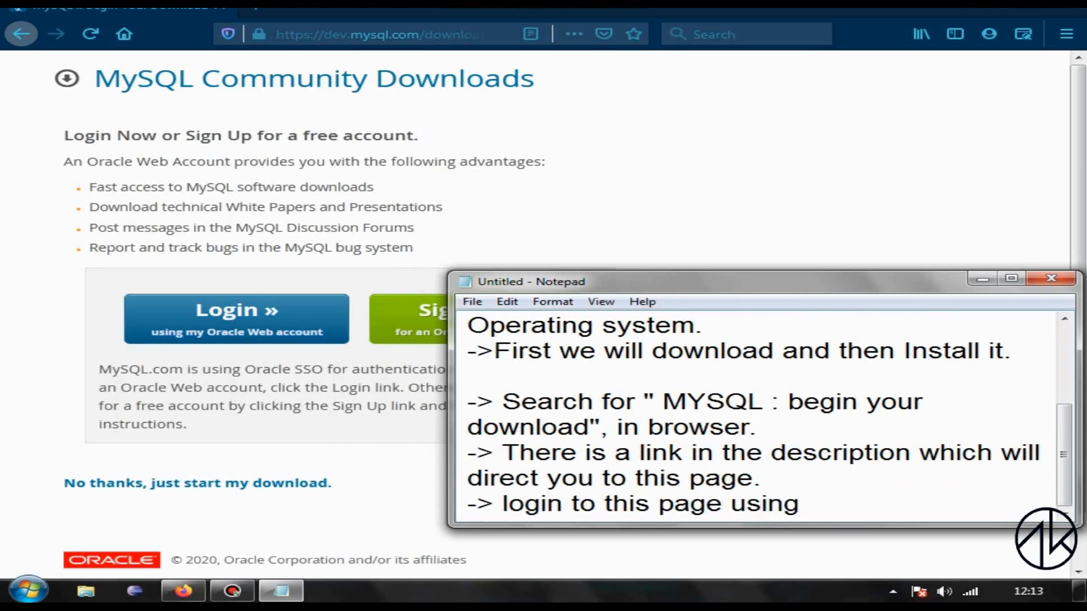
type("Oracle account.")
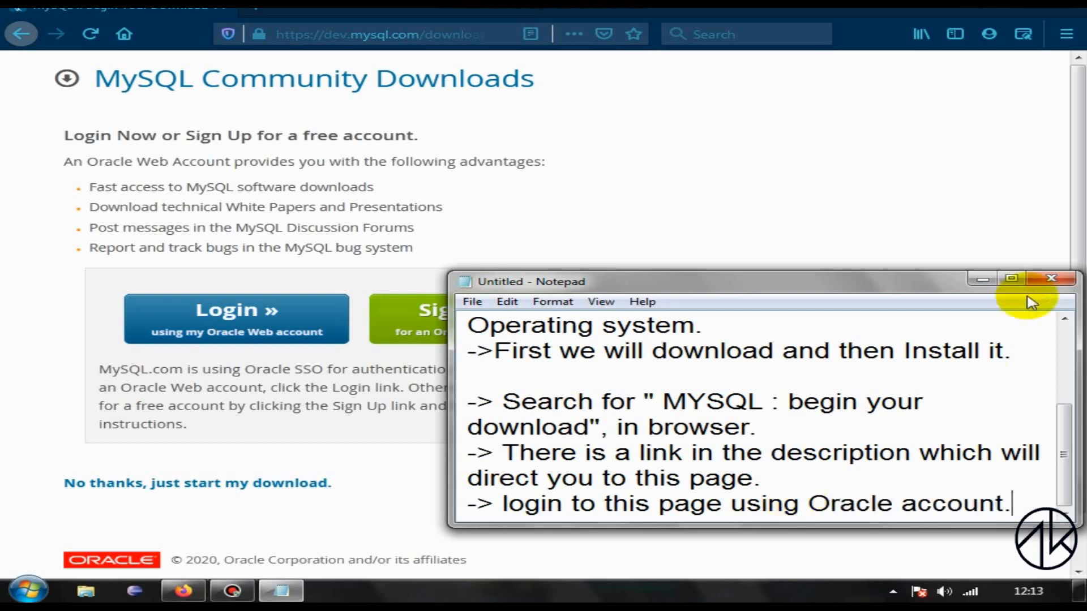
Step: Minimize the notes and open the Oracle account sign-in form from the MySQL Community Downloads page
left_click(982, 279)
left_click(238, 314)
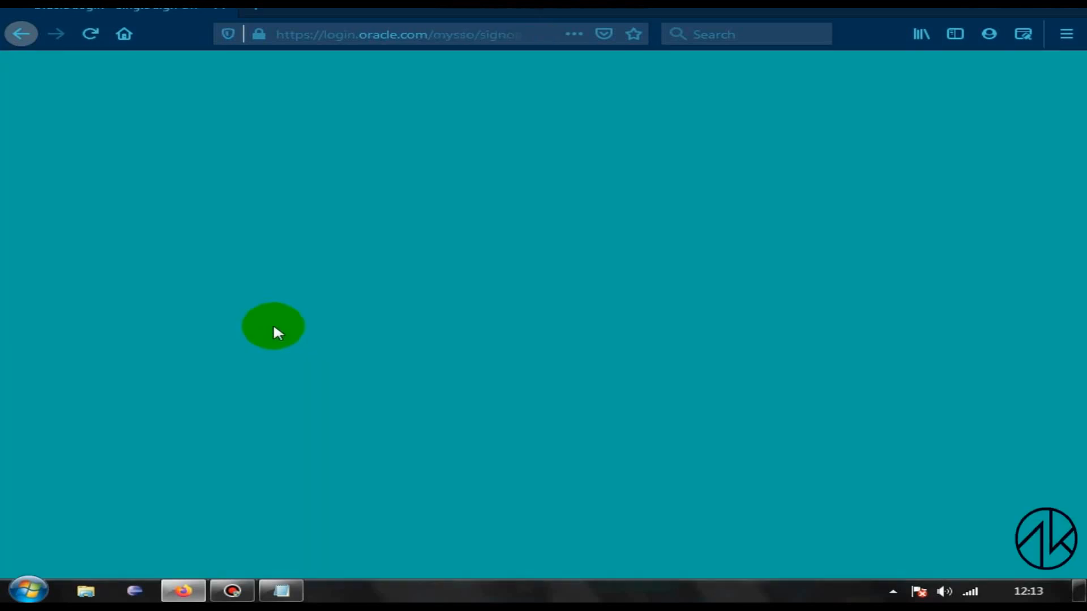
left_click(357, 229)
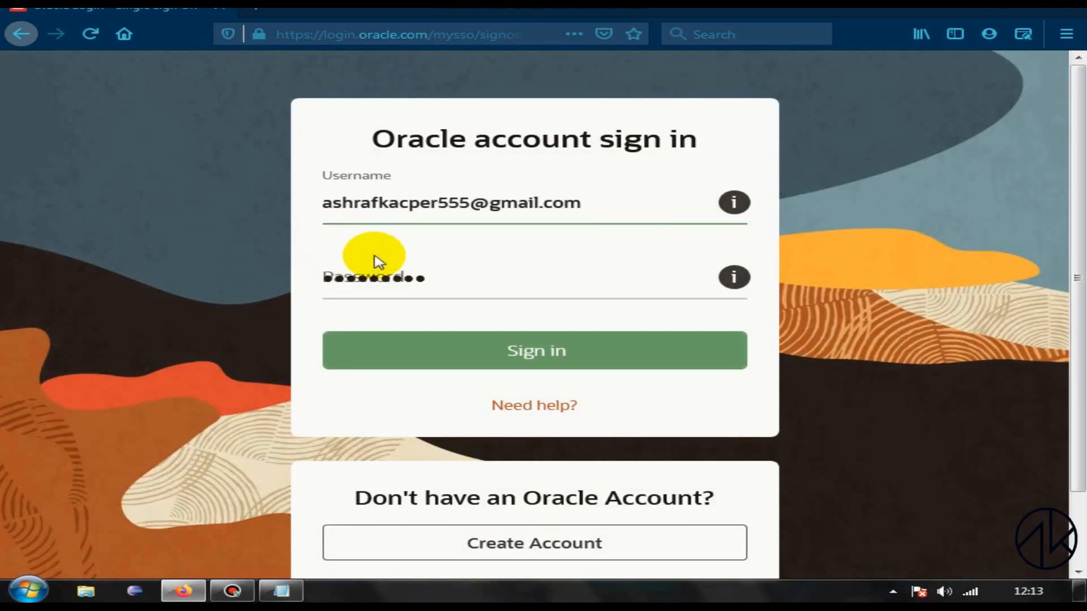
Step: Sign in to the Oracle account with the filled-in credentials and download mysql-installer-community-8.0.18.0.msi, saving the file and viewing its download progress
left_click(488, 349)
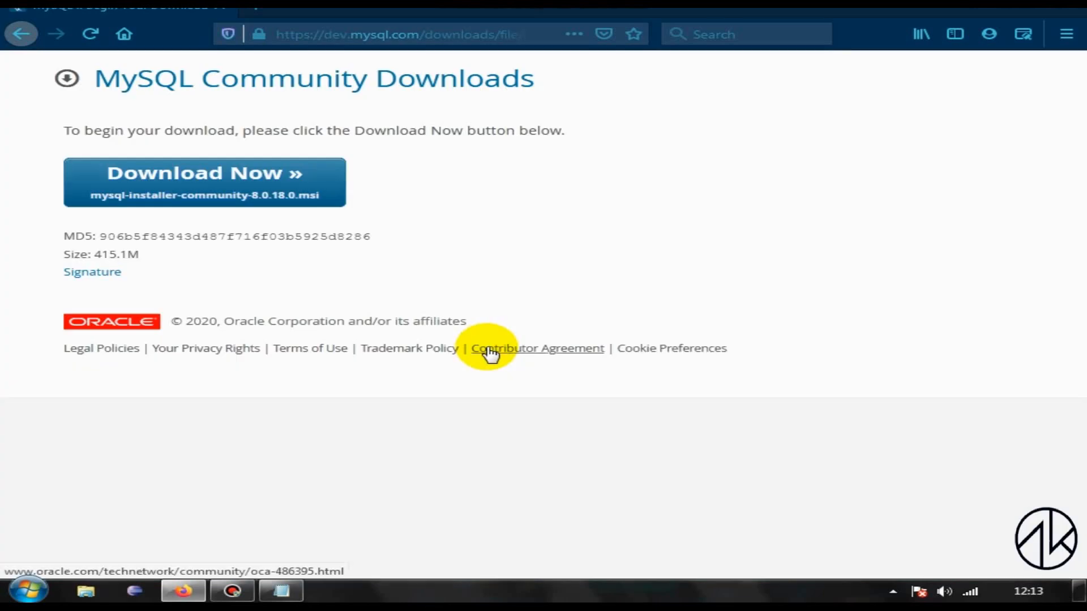
left_click(235, 193)
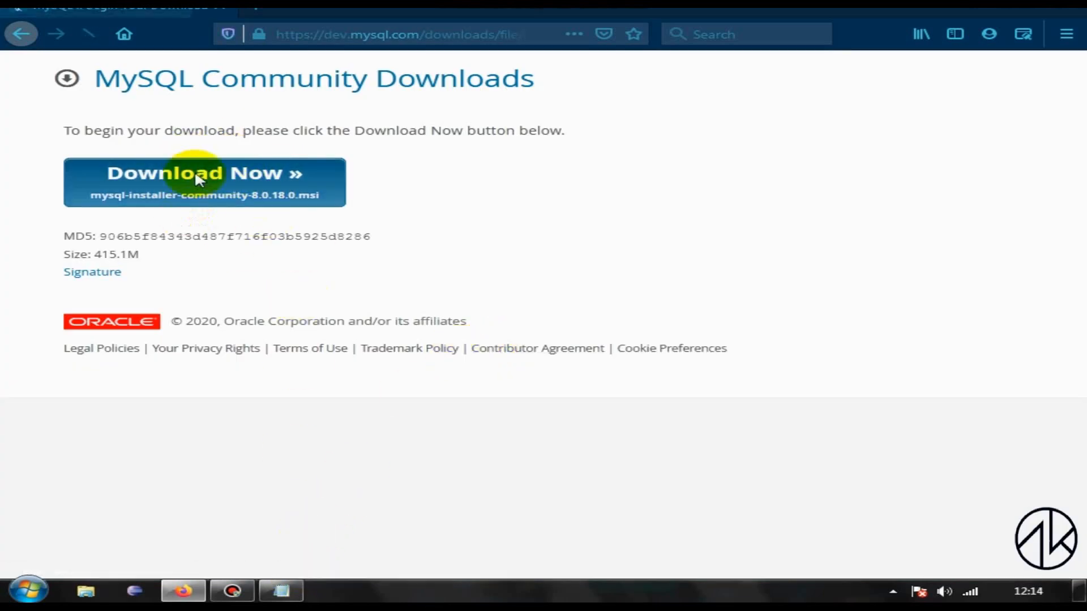
left_click(628, 280)
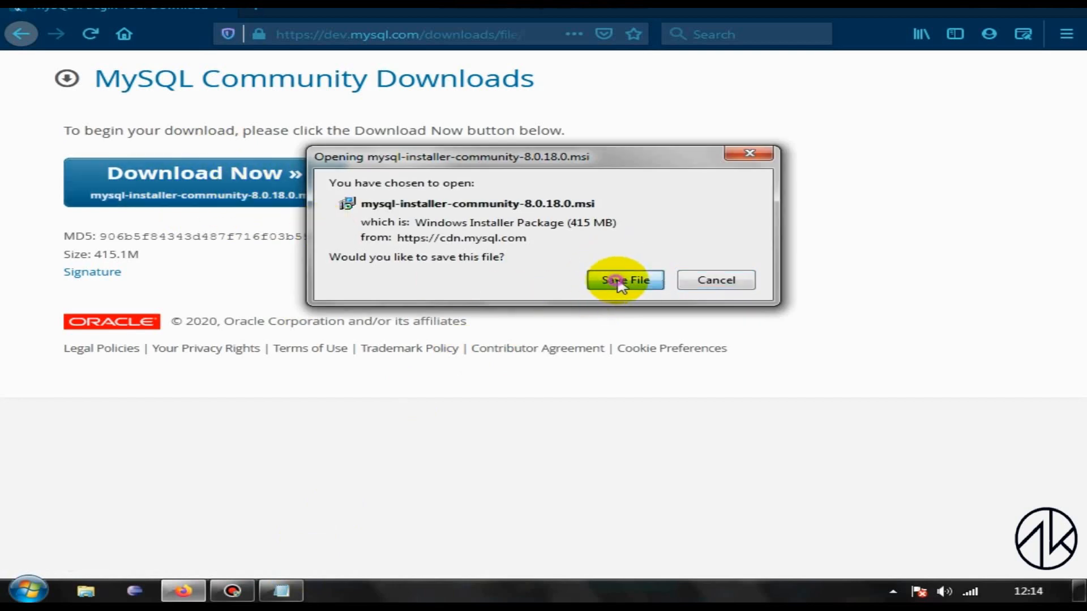
left_click(885, 35)
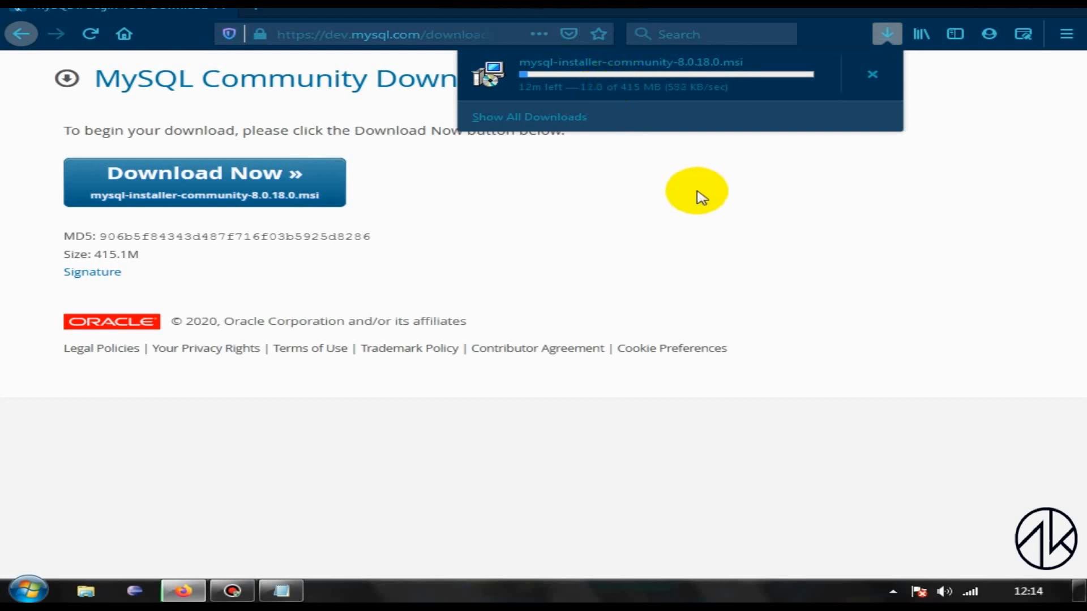
left_click(700, 197)
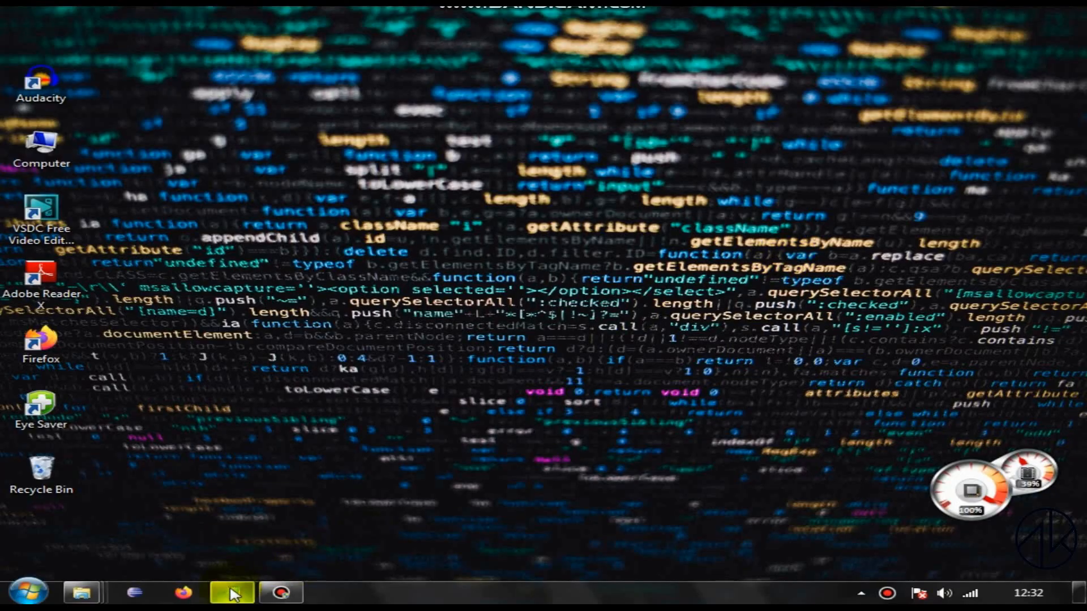
Step: Switch to Notepad, add the note "->After the file is downloaded open it." and minimize the notes
left_click(232, 592)
type("A")
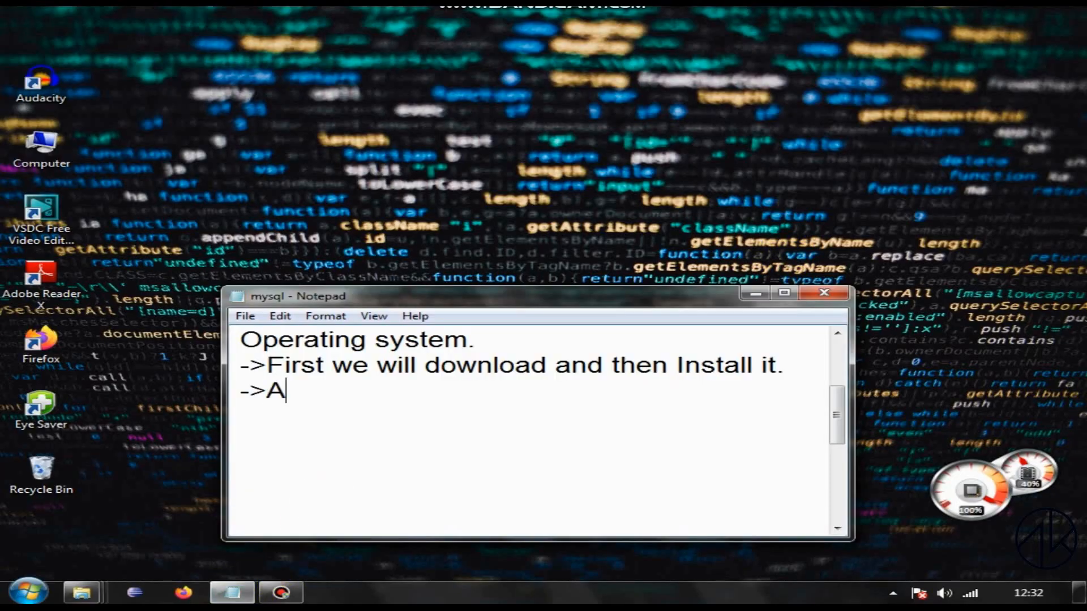
type("fter the file is downl")
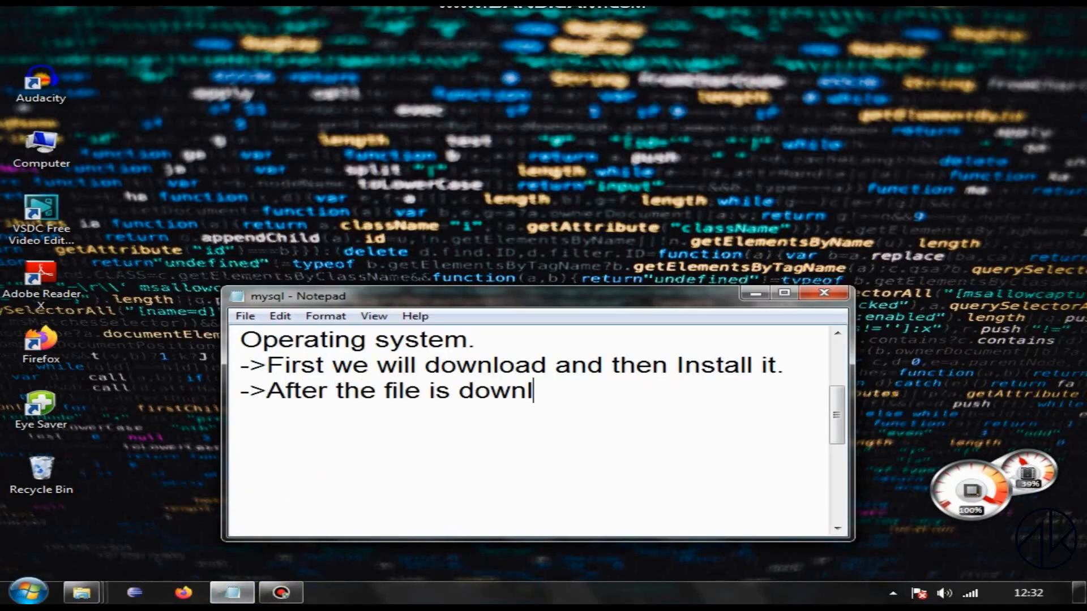
type("oaded open it.")
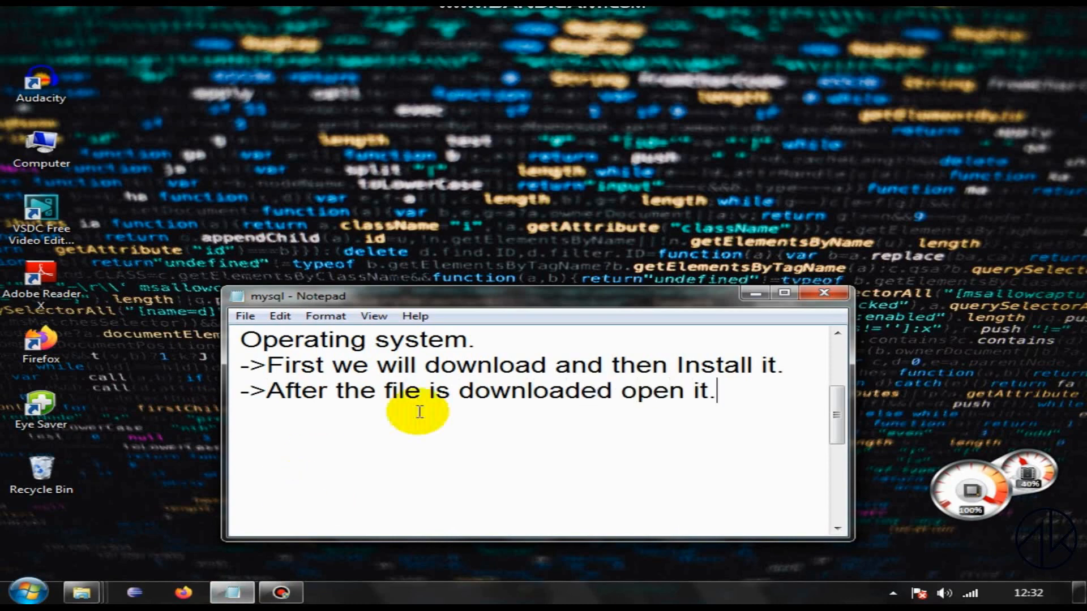
left_click(750, 293)
Step: Run mysql-installer-community-8.0.18.0 from the Software's folder on Local Disk (D:), declining the offer to visit the online help page
mouse_move(81, 592)
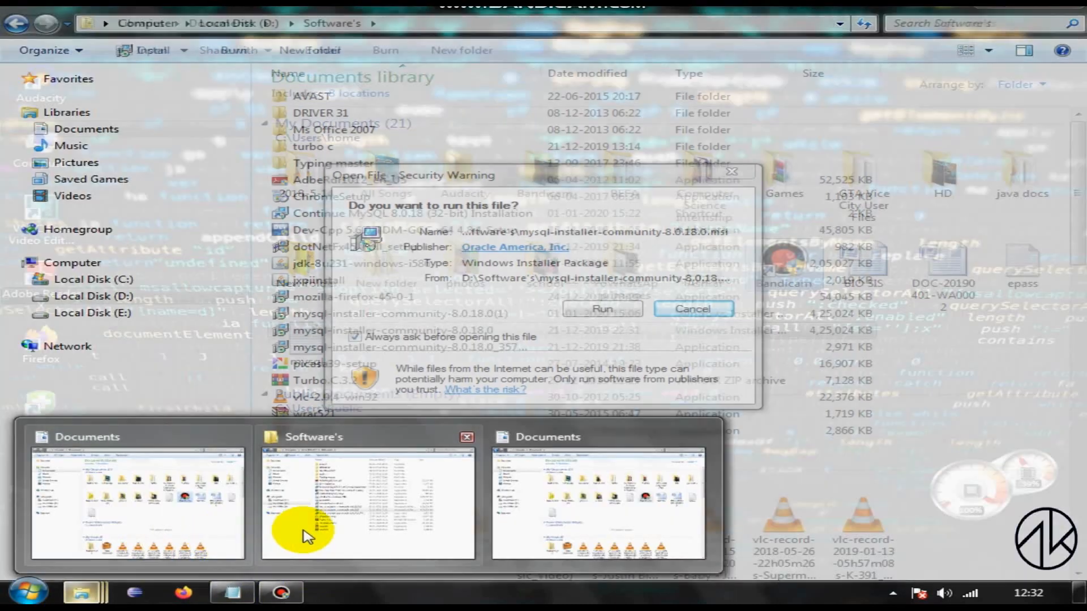
left_click(317, 510)
left_click(629, 307)
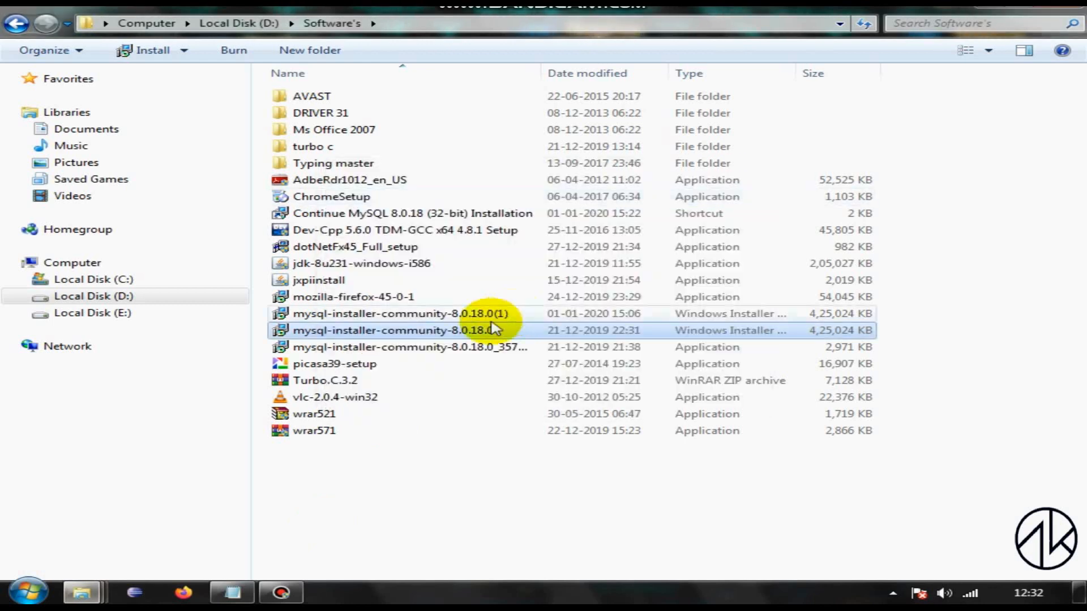
double_click(452, 330)
left_click(594, 308)
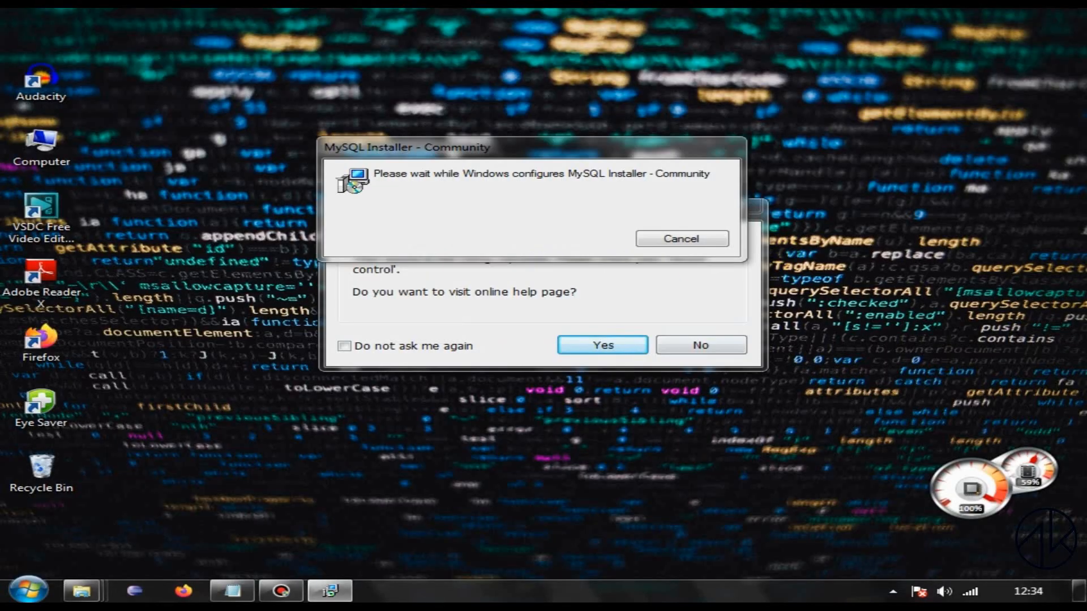
left_click(702, 348)
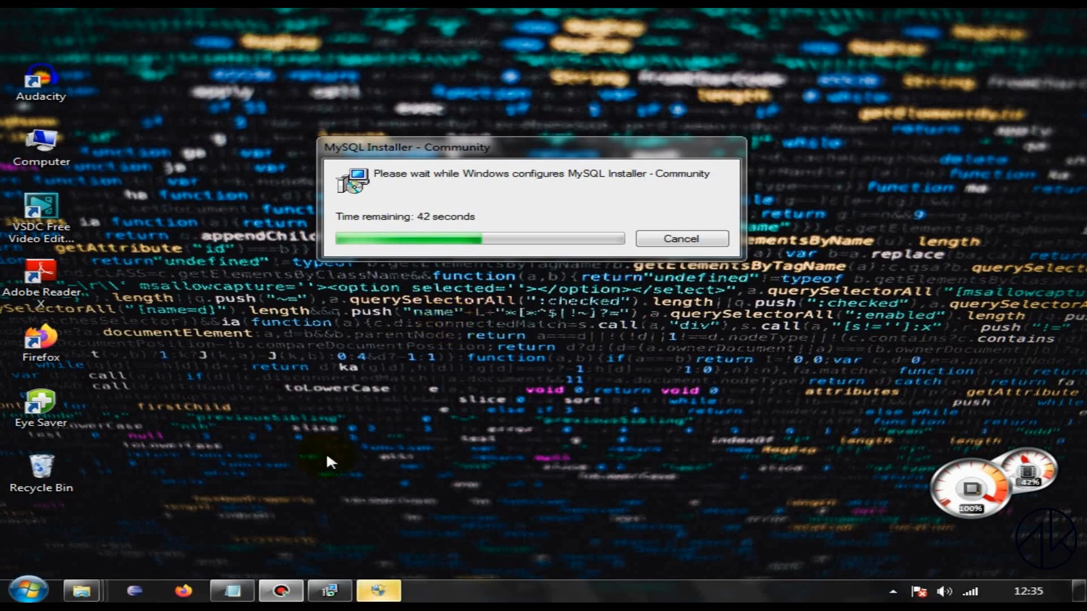
left_click(381, 592)
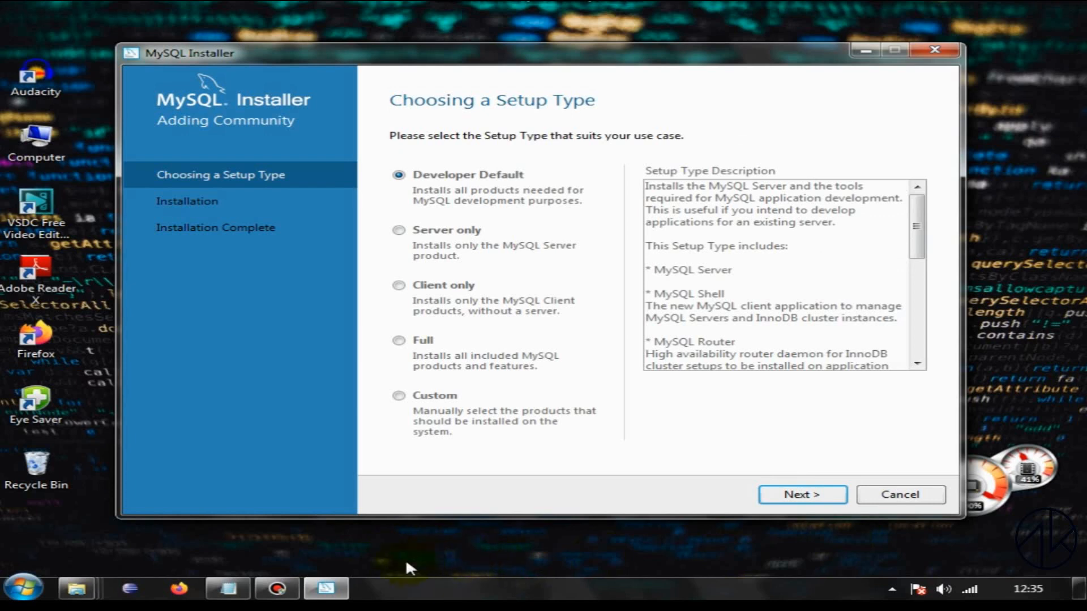
Step: Keep the Developer Default setup type and execute the automatic resolution of the failing product requirements
left_click(811, 497)
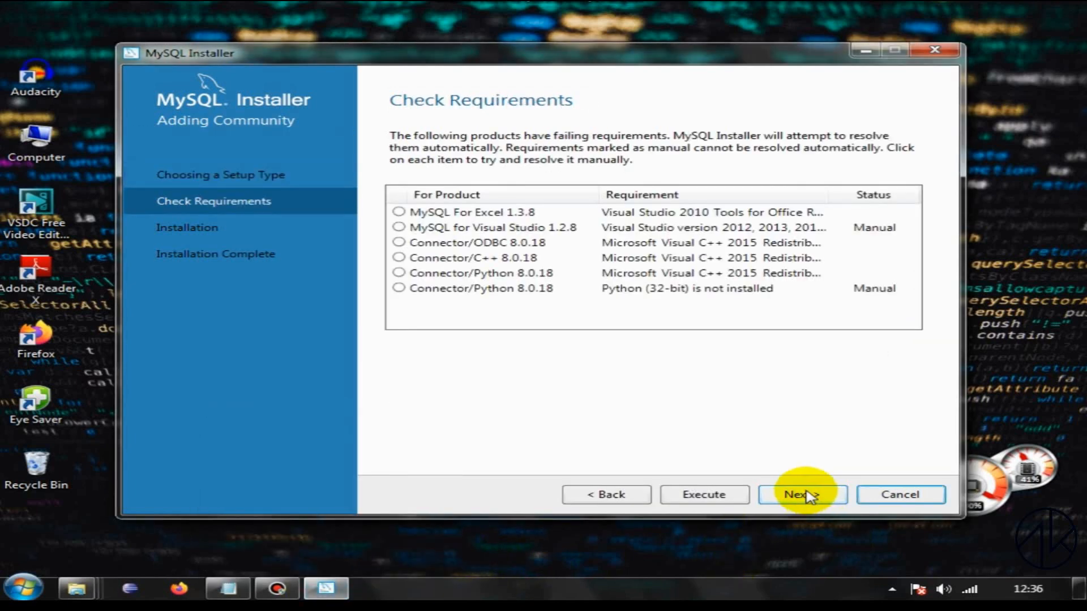
left_click(798, 495)
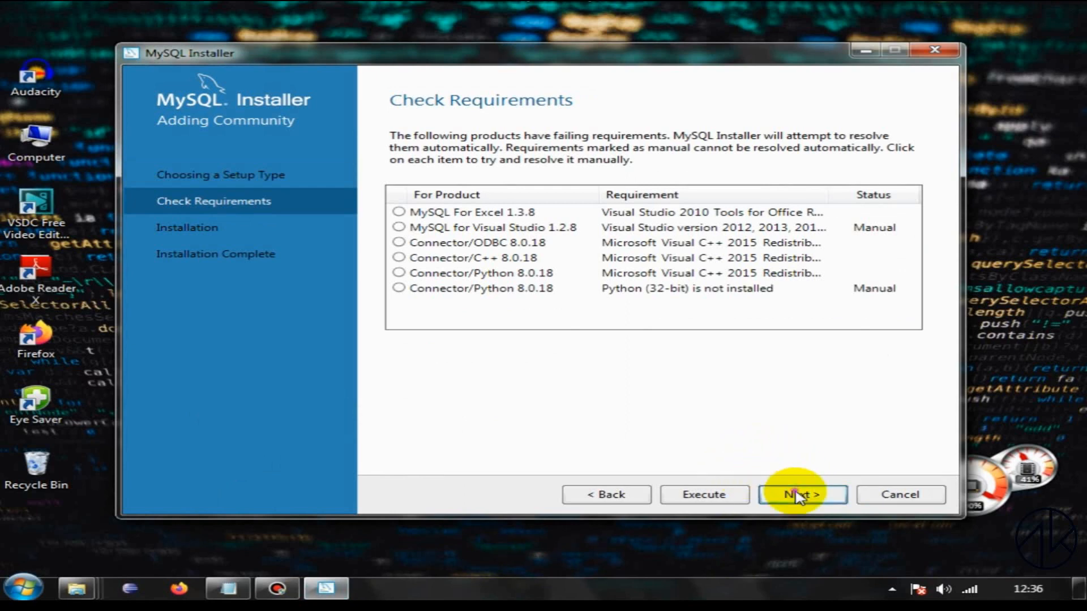
left_click(777, 358)
left_click(704, 494)
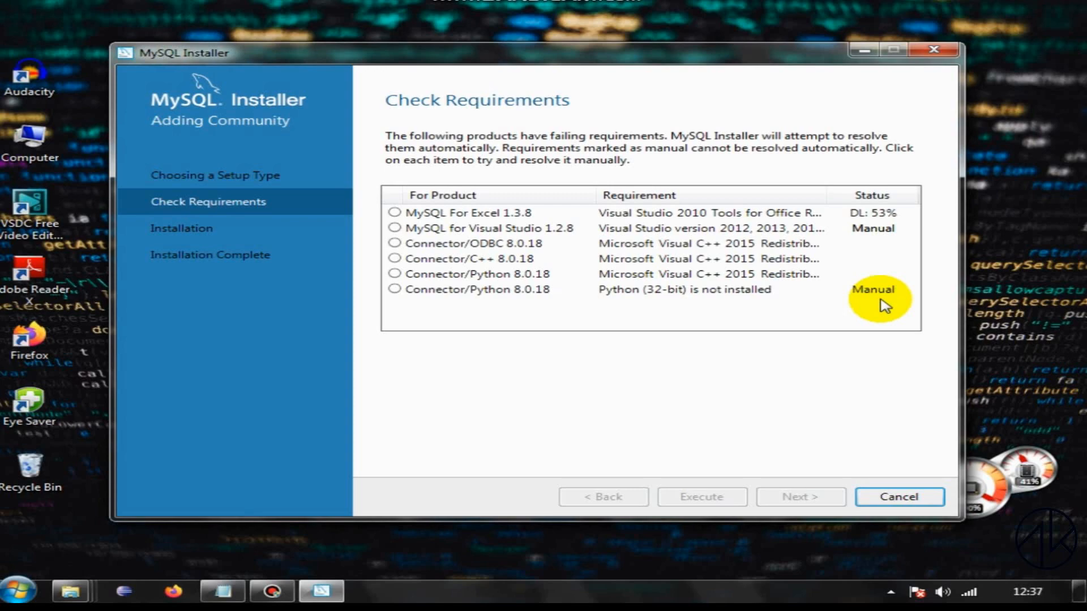
Step: Close the open Software's and Documents folder windows while the requirement downloads
mouse_move(71, 592)
left_click(225, 433)
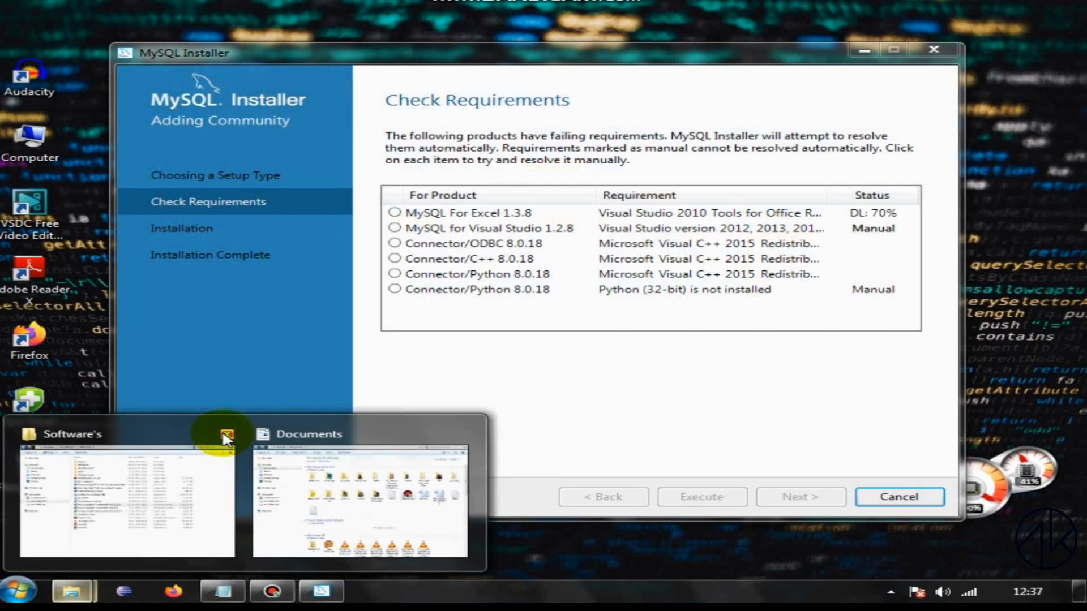
left_click(226, 434)
left_click(226, 435)
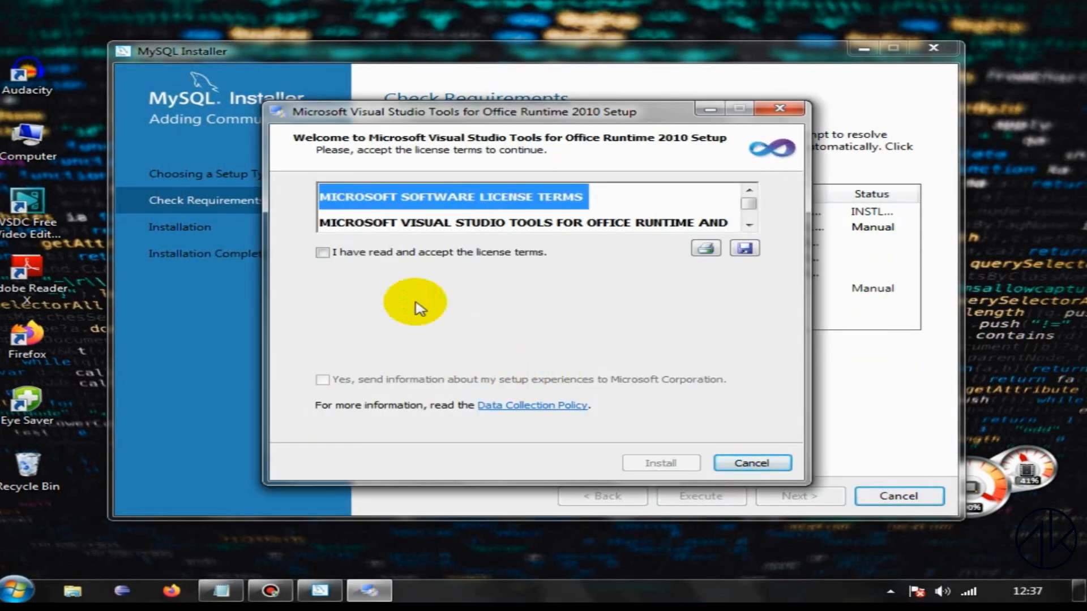
Step: Accept the license terms and install Microsoft Visual Studio Tools for Office Runtime 2010
left_click(323, 252)
left_click(656, 463)
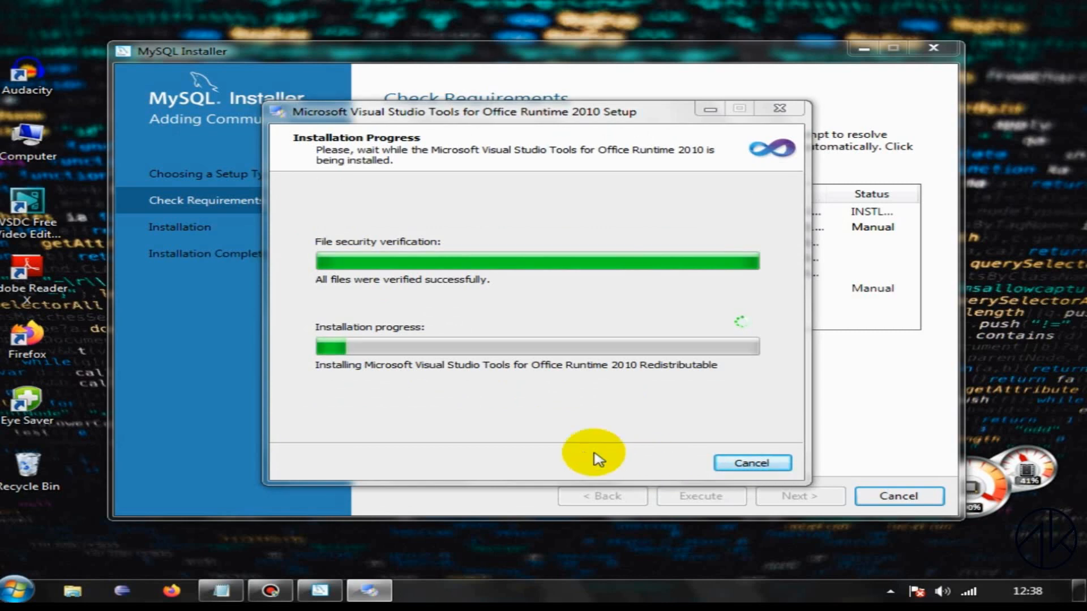
Step: Switch to Notepad, add the note "->wait until the progress completes." on a new line and minimize the notes
left_click(221, 591)
left_click(703, 441)
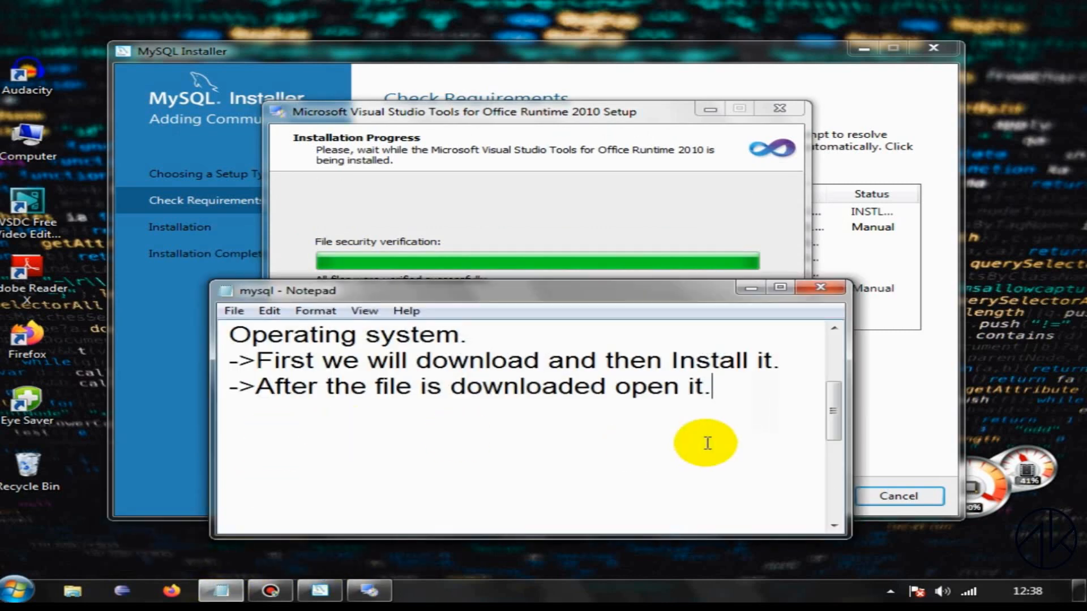
key("Return")
type("->wait unt")
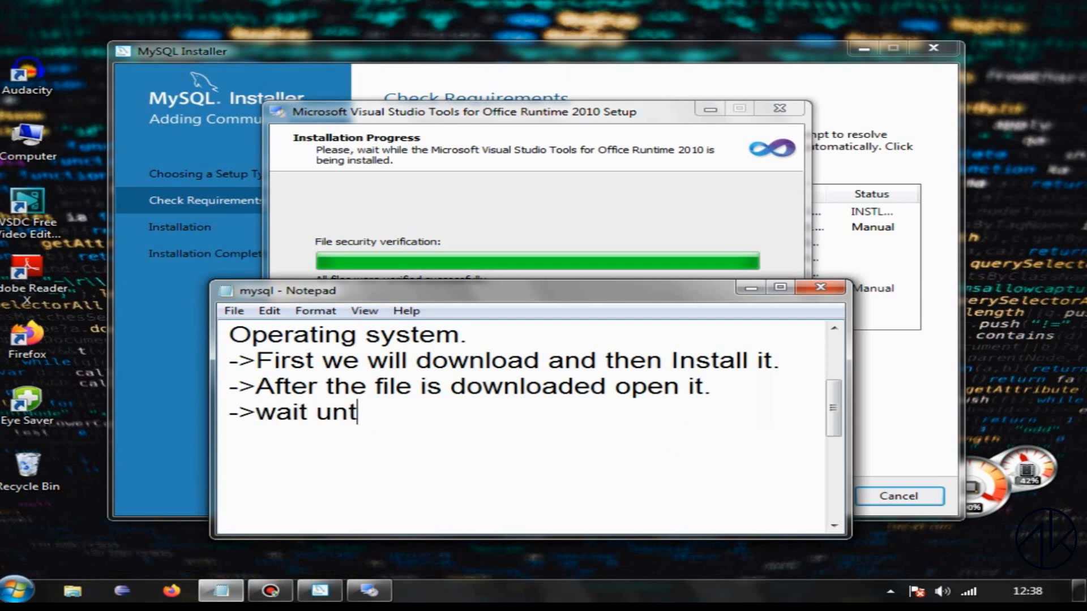
type("il the pre")
type("ogress")
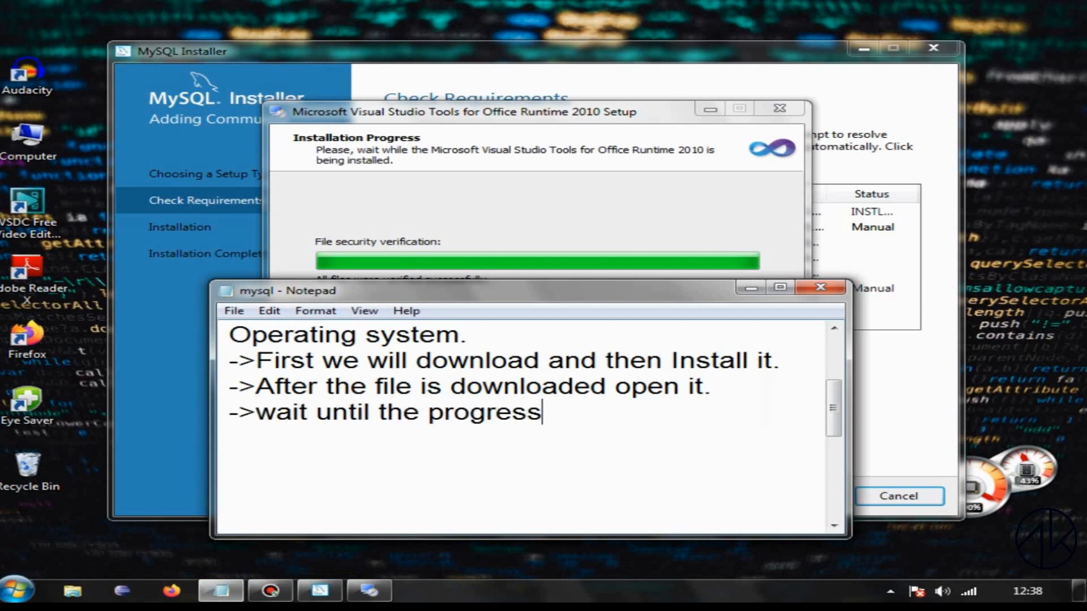
type(" complet")
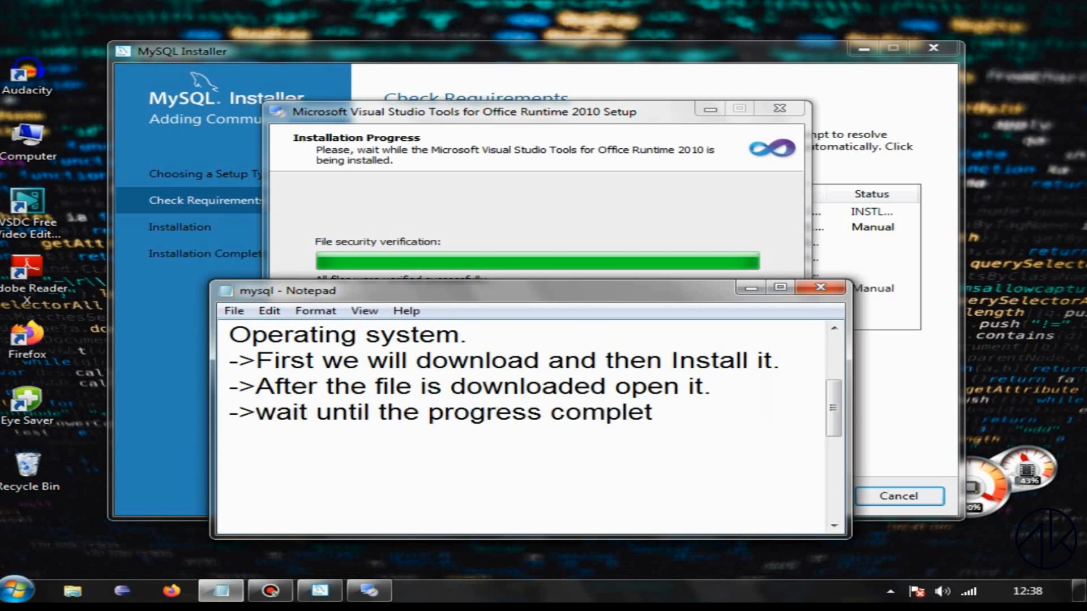
type("es.")
left_click(758, 290)
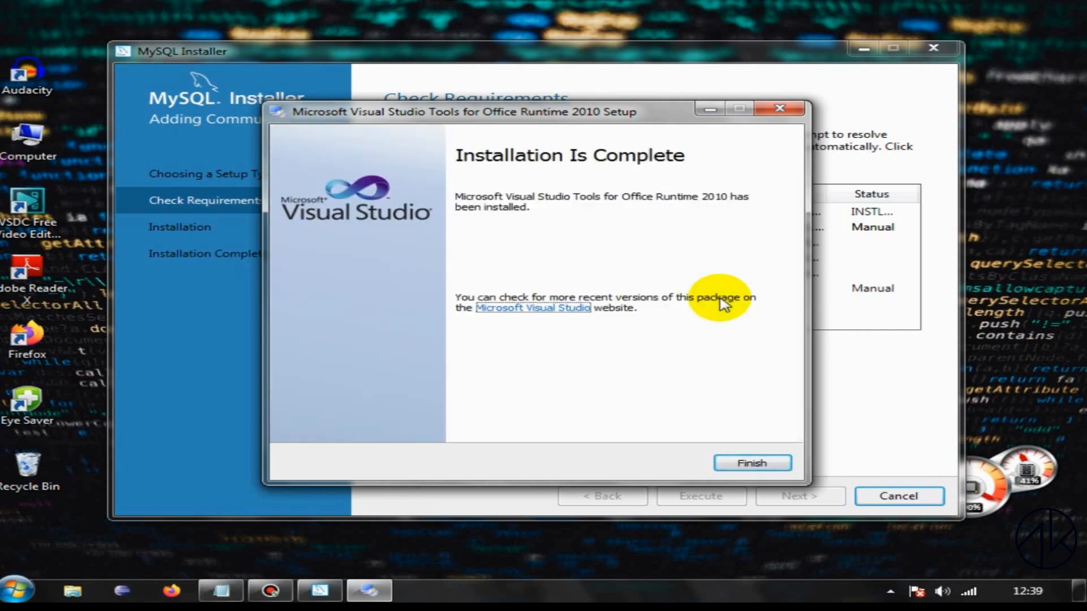
Step: Finish the Office Runtime setup and try to install the Microsoft Visual C++ 2015 Redistributable (x86), agreeing to its license terms
left_click(766, 467)
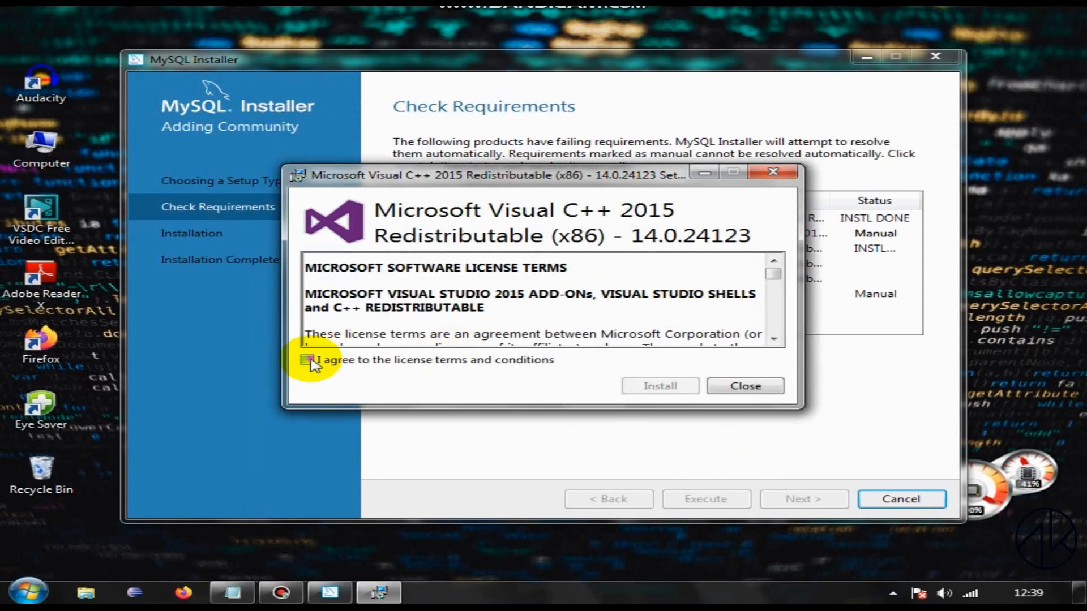
left_click(308, 360)
left_click(657, 386)
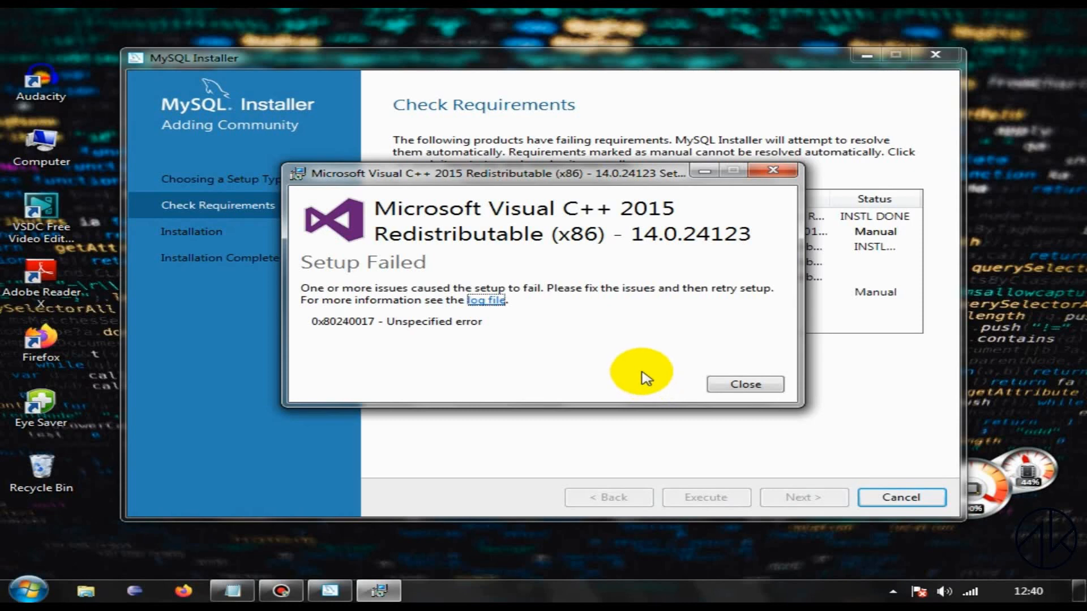
left_click(736, 384)
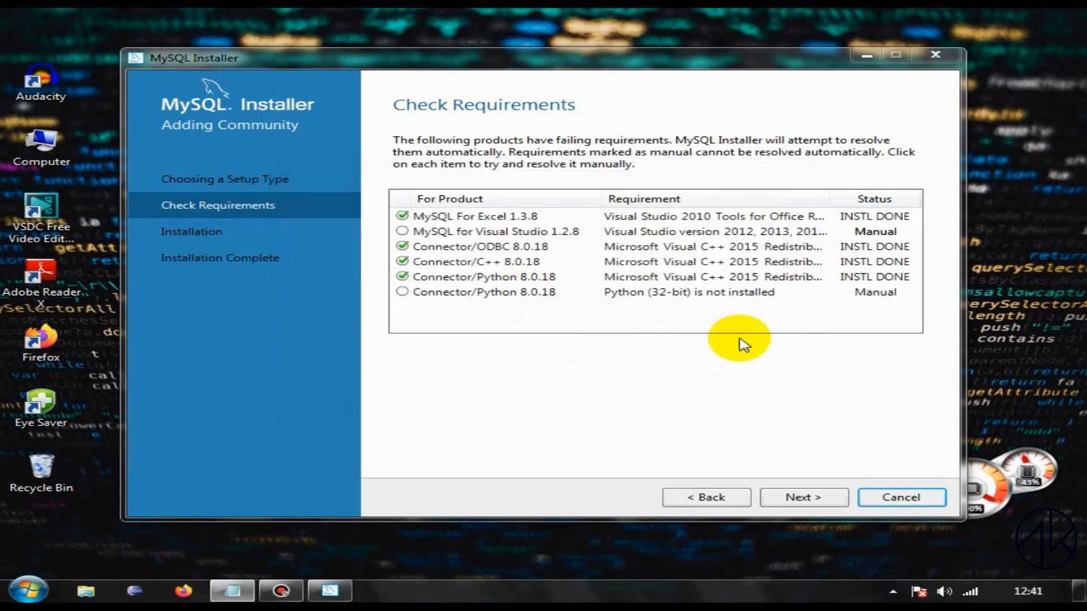
Step: Decline to continue with unmet requirements and recheck the Visual Studio requirement of MySQL for Visual Studio 1.2.8
left_click(815, 498)
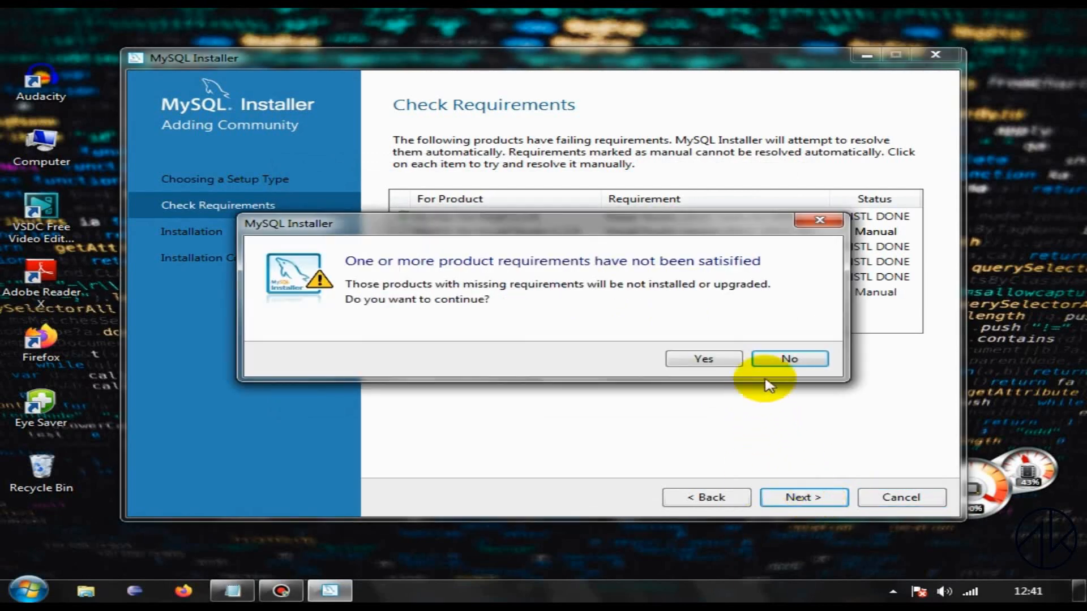
left_click(786, 360)
left_click(403, 231)
left_click(852, 441)
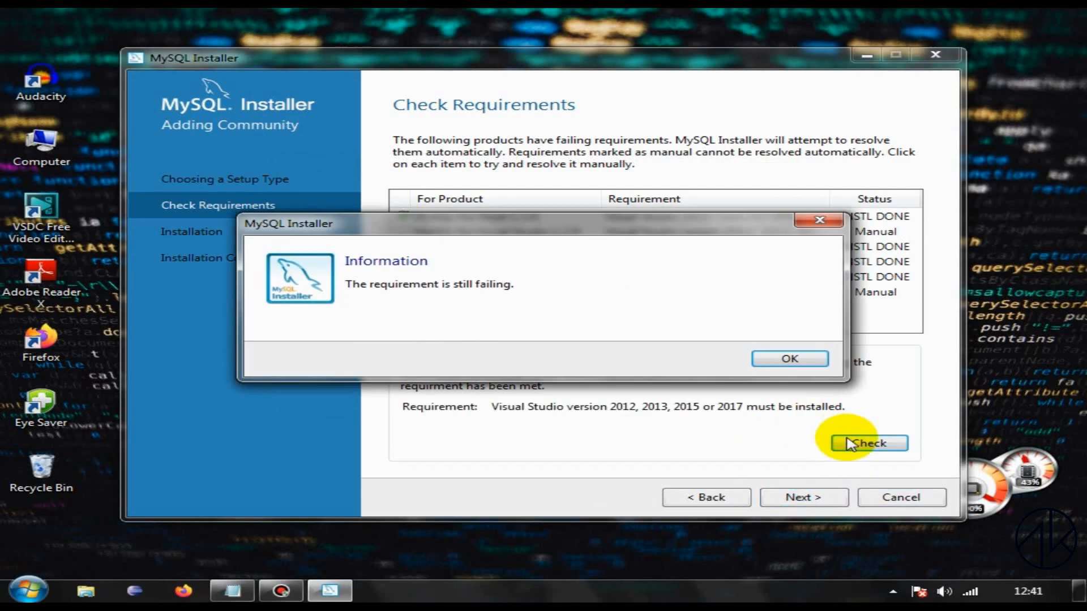
left_click(788, 360)
Step: Continue without the products that miss requirements, install the remaining MySQL products and finish the installer
left_click(815, 497)
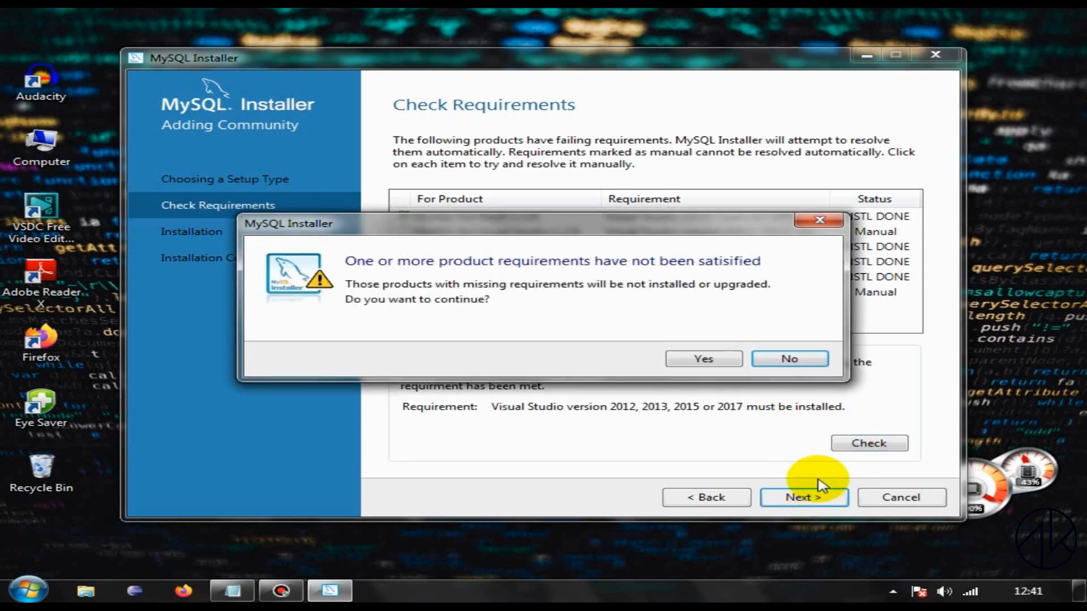
left_click(704, 359)
left_click(792, 499)
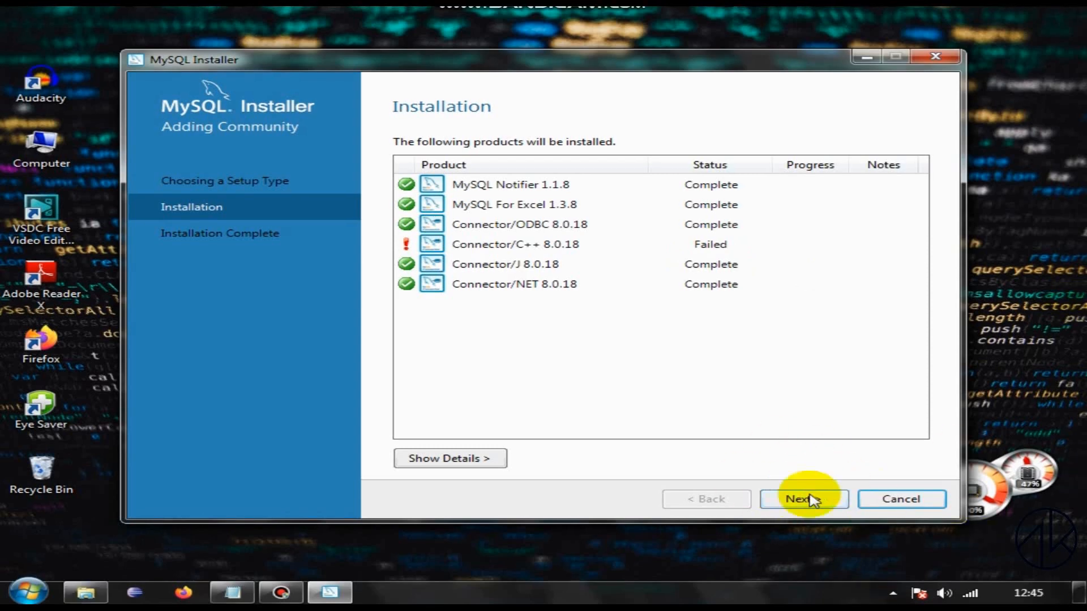
left_click(809, 500)
left_click(909, 498)
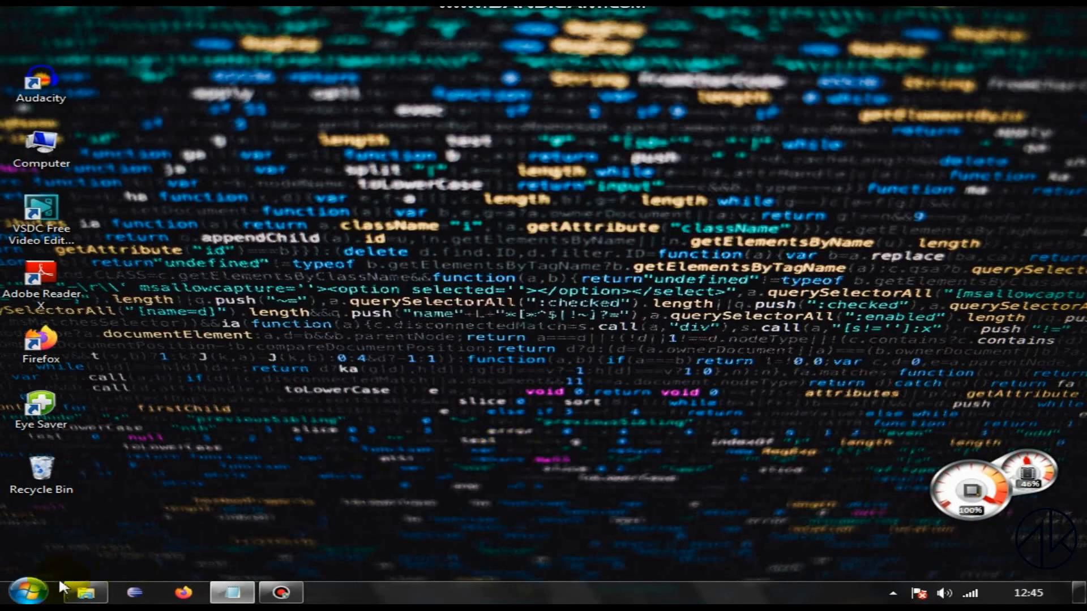
Step: Find the MySQL folder among all installed Windows programs and expand it to examine its contents
left_click(27, 592)
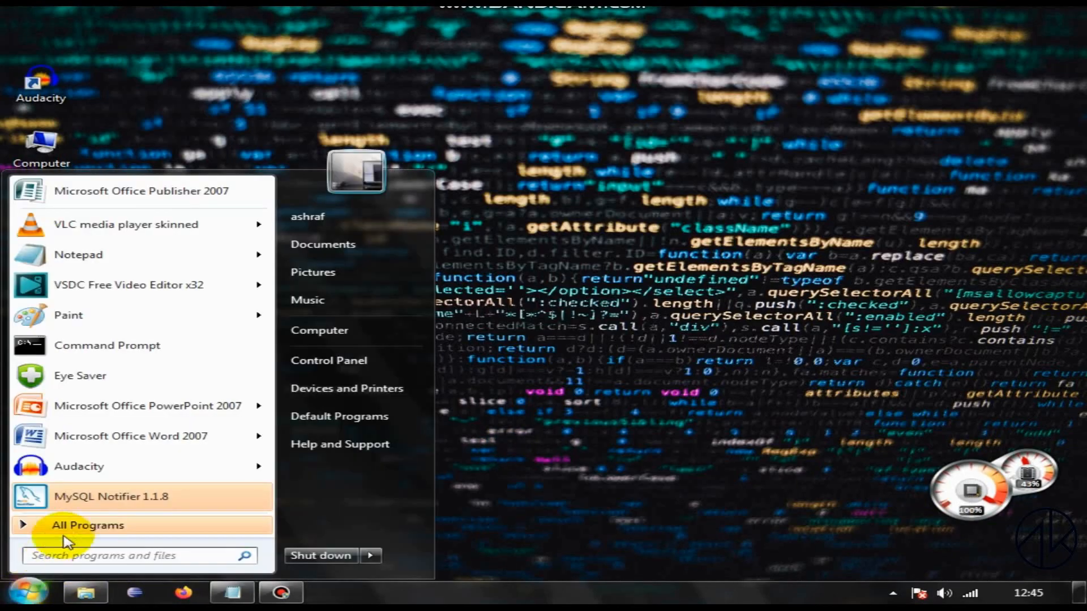
left_click(103, 526)
scroll(169, 442, "down", 3)
left_click(142, 442)
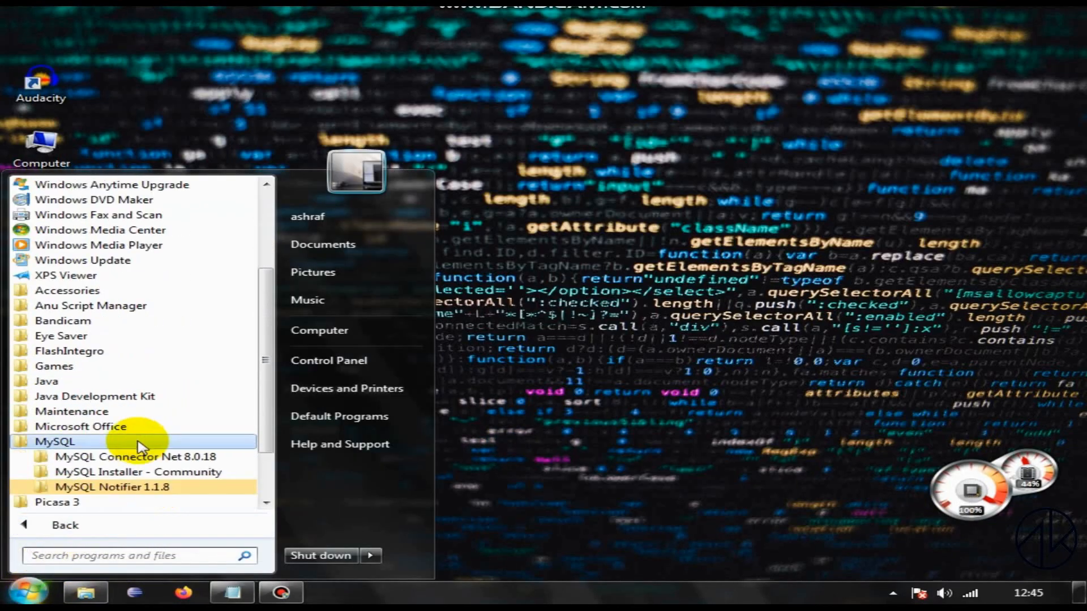
Step: Switch to the mysql notes in Notepad, add the line "-> Open myinstaller community." and put the window away
left_click(232, 592)
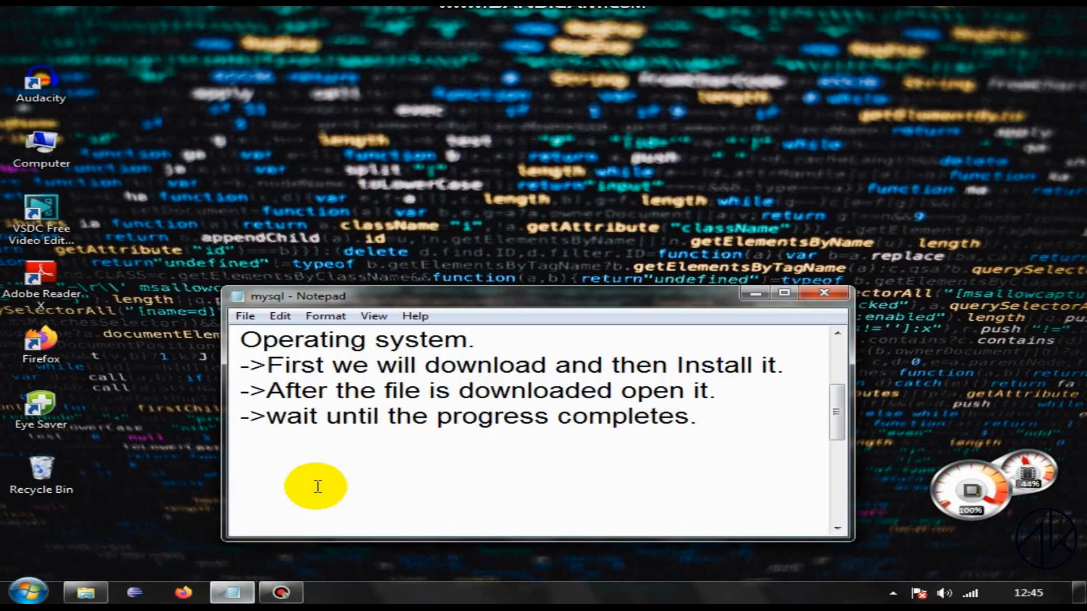
key("Return")
type("-> Open my")
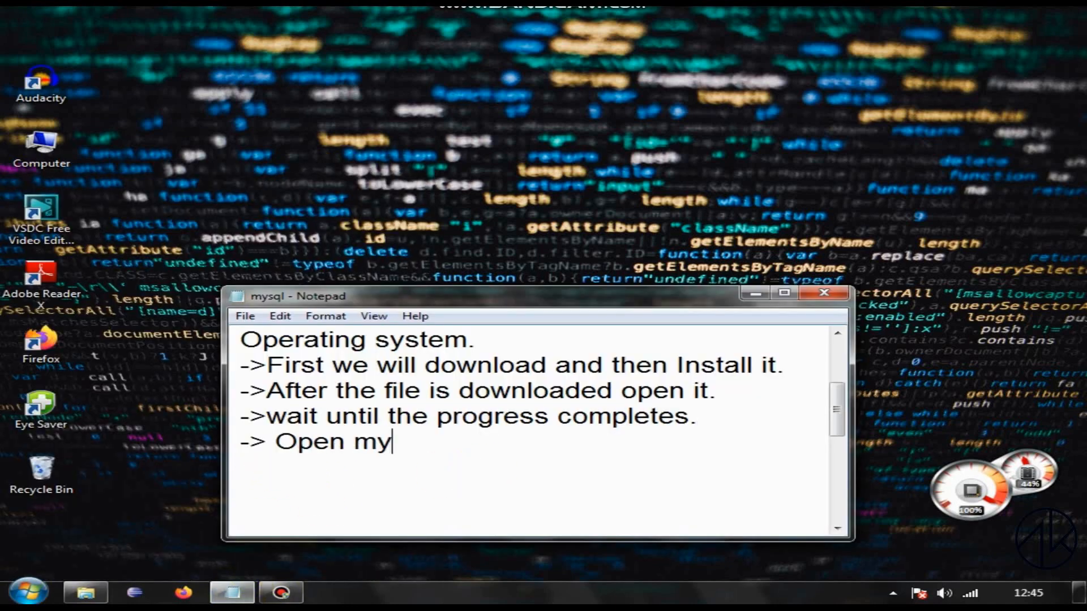
type("installer community.")
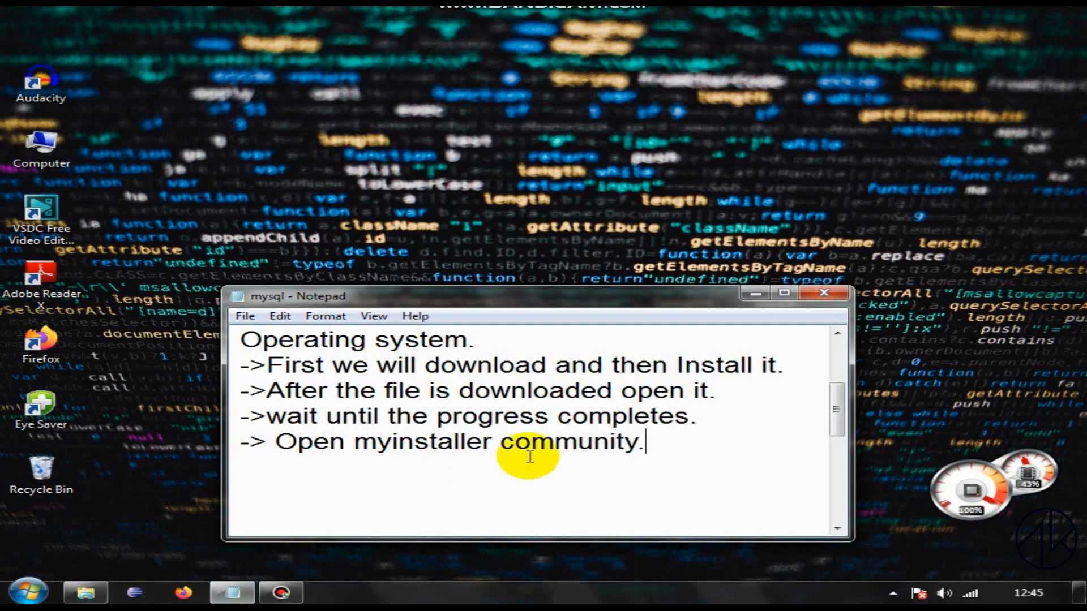
left_click(756, 292)
Step: Launch MySQL Installer - Community from the installed programs and start adding products
left_click(27, 592)
left_click(85, 524)
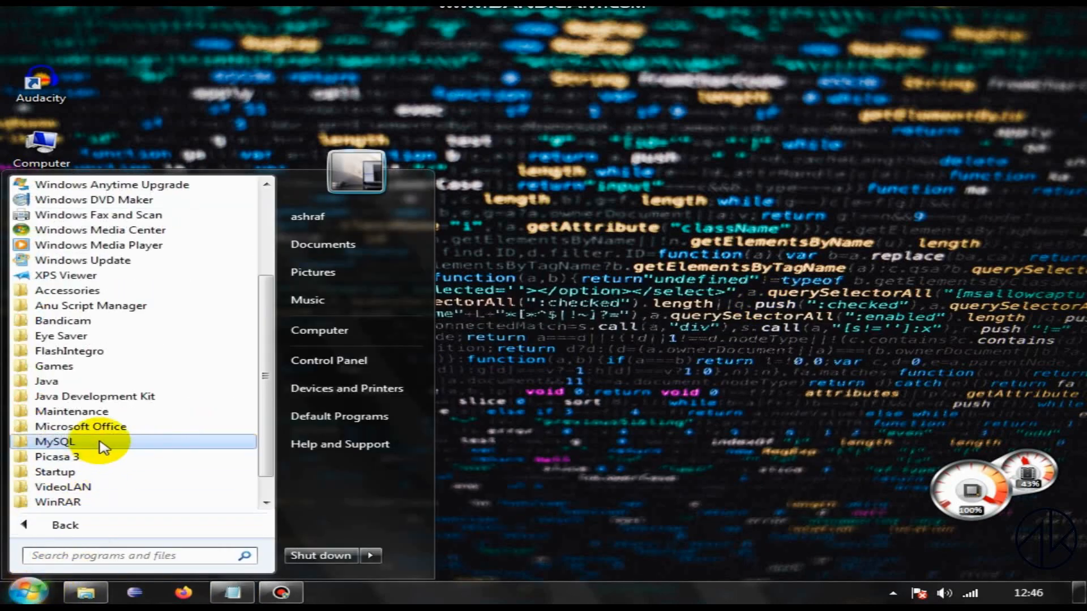
left_click(97, 443)
left_click(147, 481)
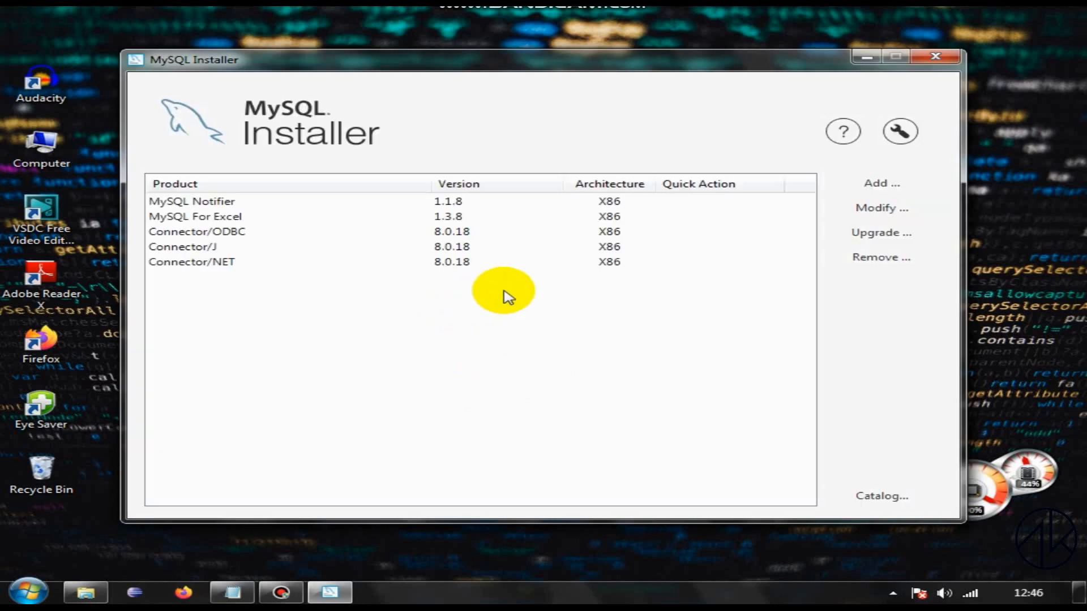
left_click(883, 185)
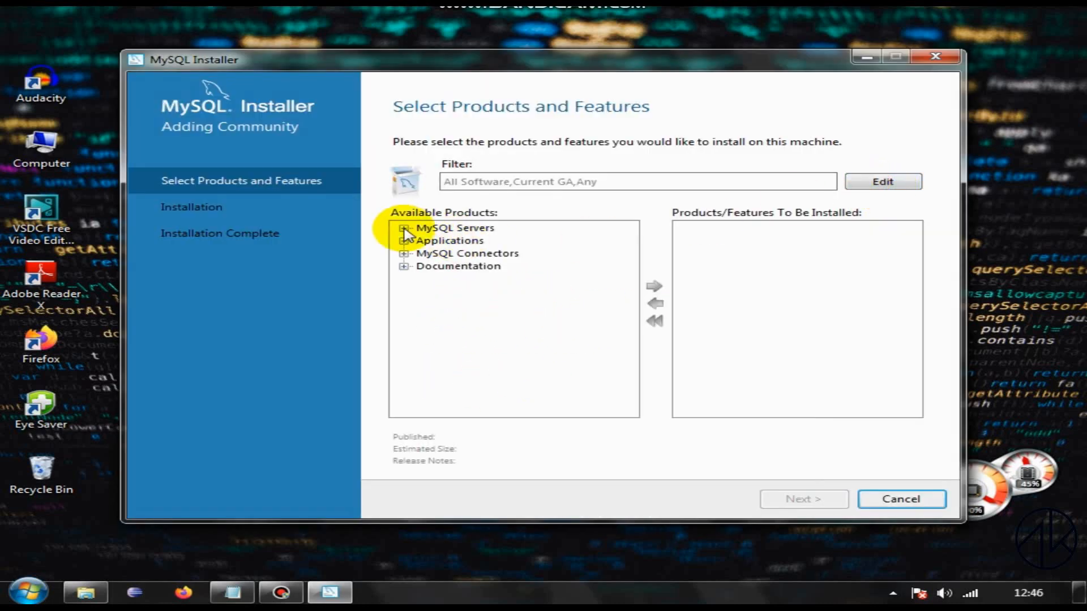
Step: Select MySQL Server 5.6.45 - X86 from the available MySQL Server 5.6 releases and add it to the products to install
left_click(404, 228)
left_click(424, 241)
left_click(444, 266)
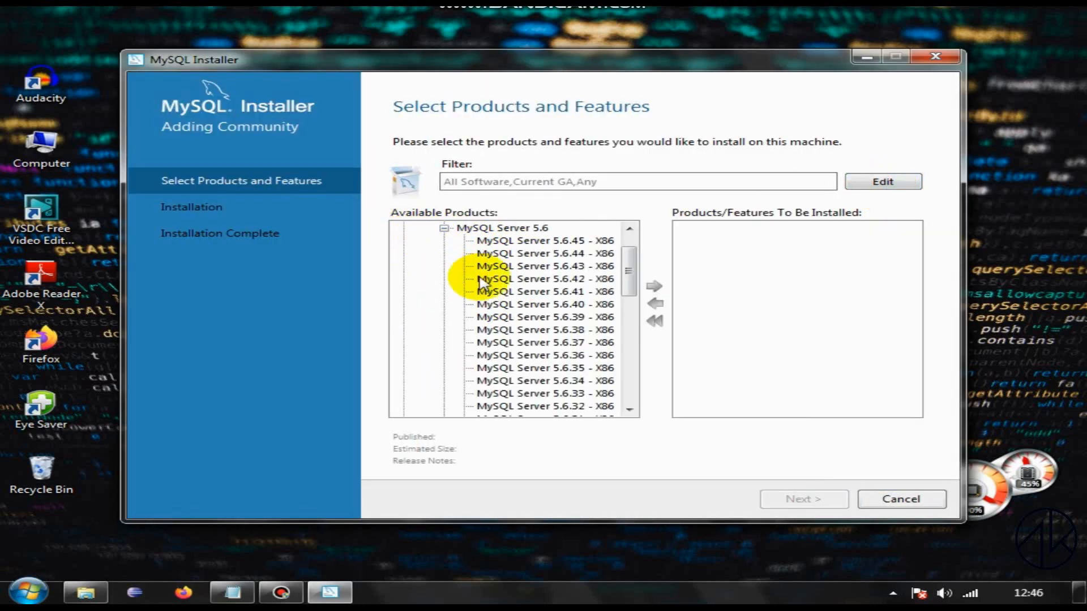
left_click(578, 240)
left_click(654, 286)
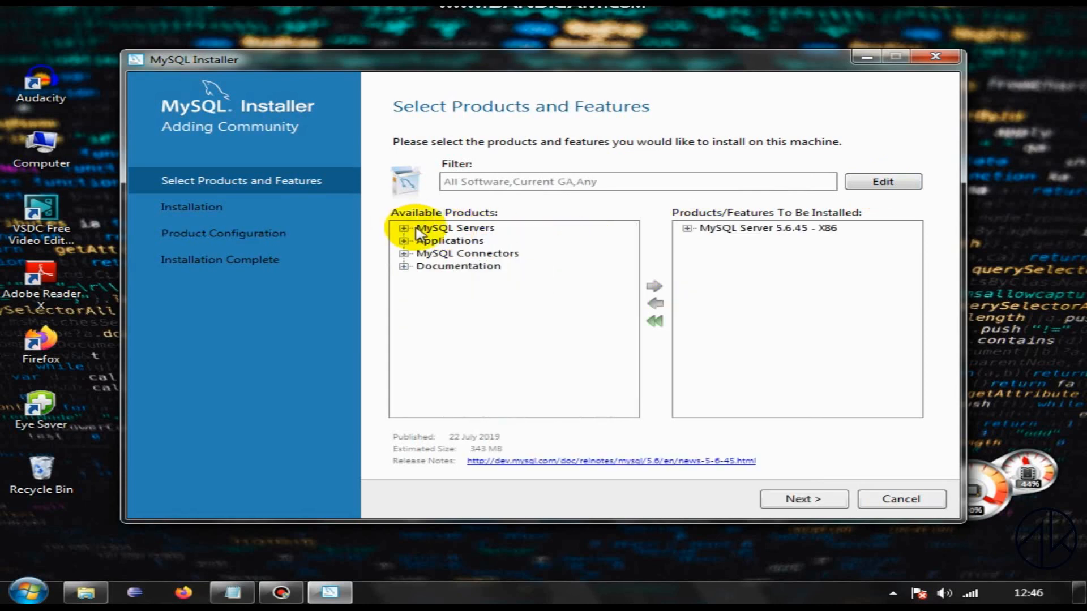
Step: Add MySQL Workbench 5.2.47 - X86 from the Applications group to the products to install
left_click(403, 228)
left_click(424, 240)
left_click(424, 241)
left_click(404, 254)
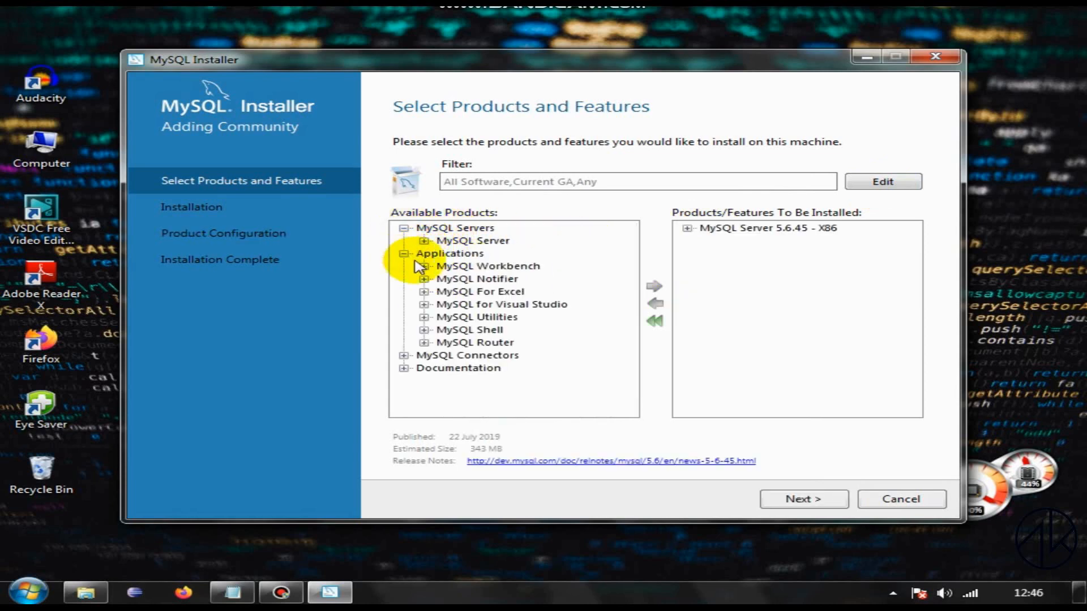
left_click(424, 266)
left_click(444, 330)
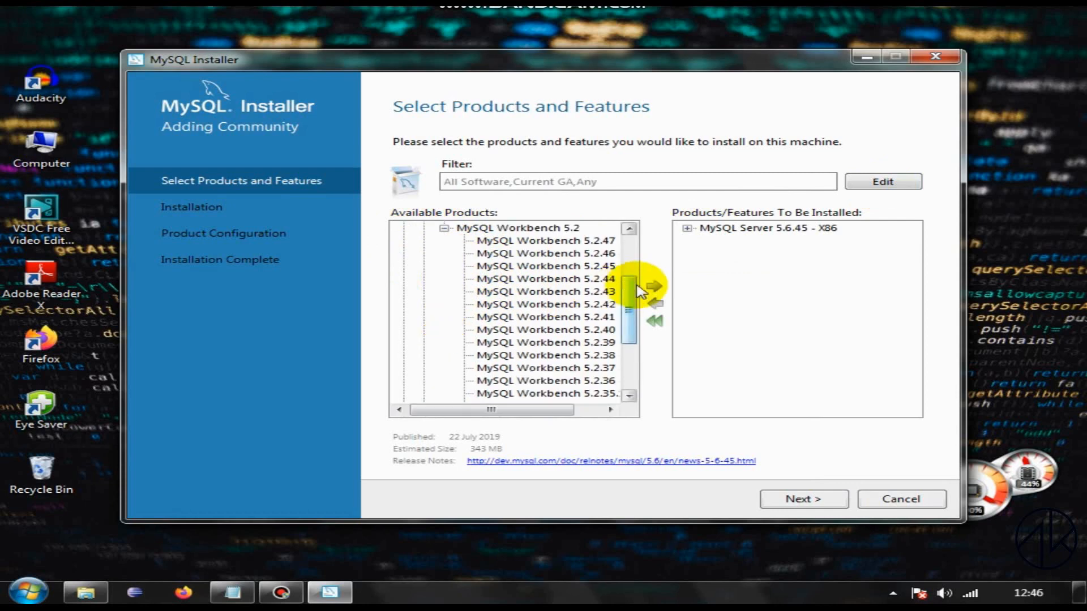
left_click(651, 286)
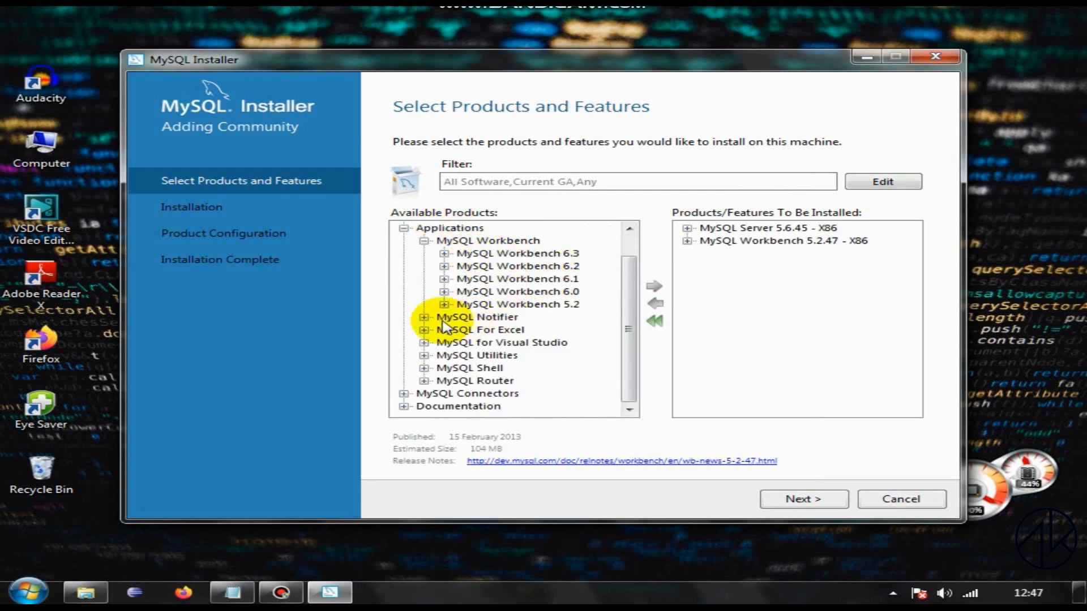
Step: Examine whether MySQL Workbench 6.3.8 and 6.2.5 can be selected for installation and glance at the MySQL Notifier entries
left_click(444, 254)
left_click(540, 266)
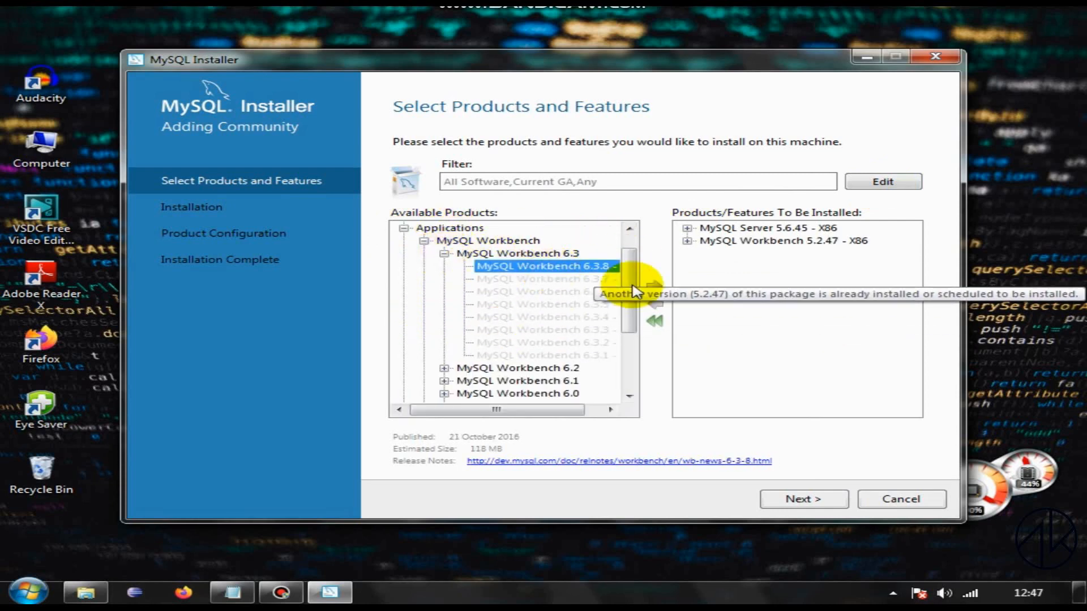
left_click(444, 254)
left_click(532, 266)
left_click(444, 266)
left_click(580, 279)
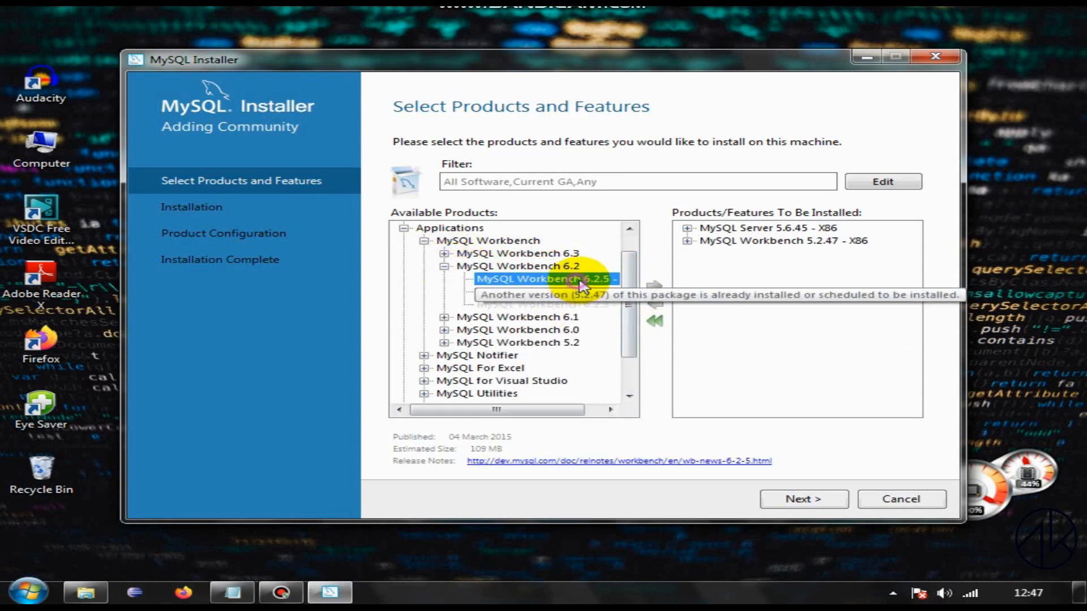
left_click(444, 266)
left_click(423, 317)
left_click(424, 317)
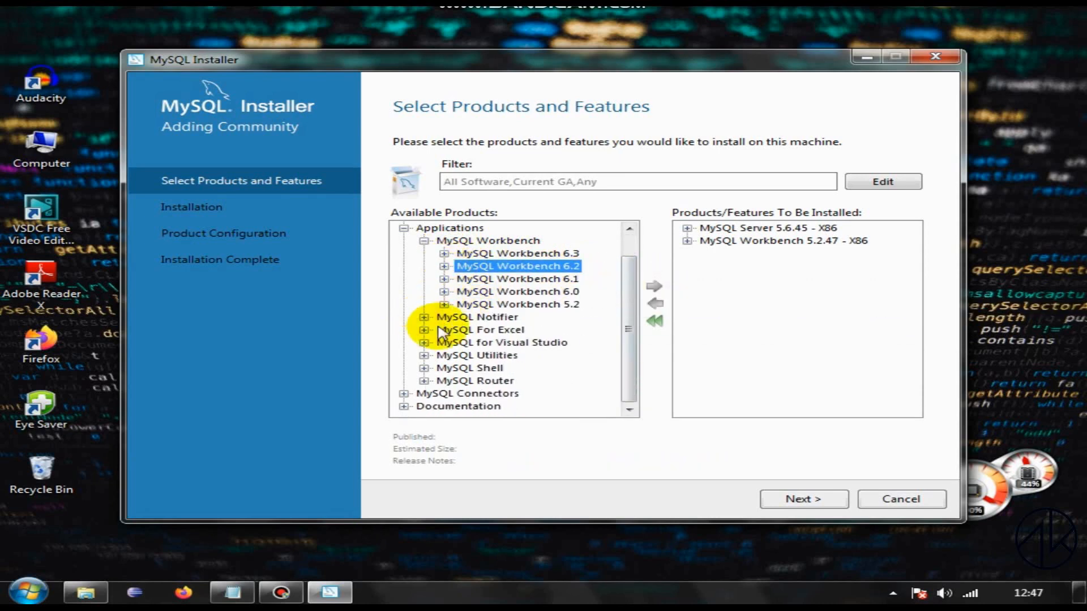
Step: Add Connector/J 5.1.48 - X86 from the MySQL Connectors group to the products to install and look into Connector/J 8.0
left_click(403, 393)
left_click(423, 368)
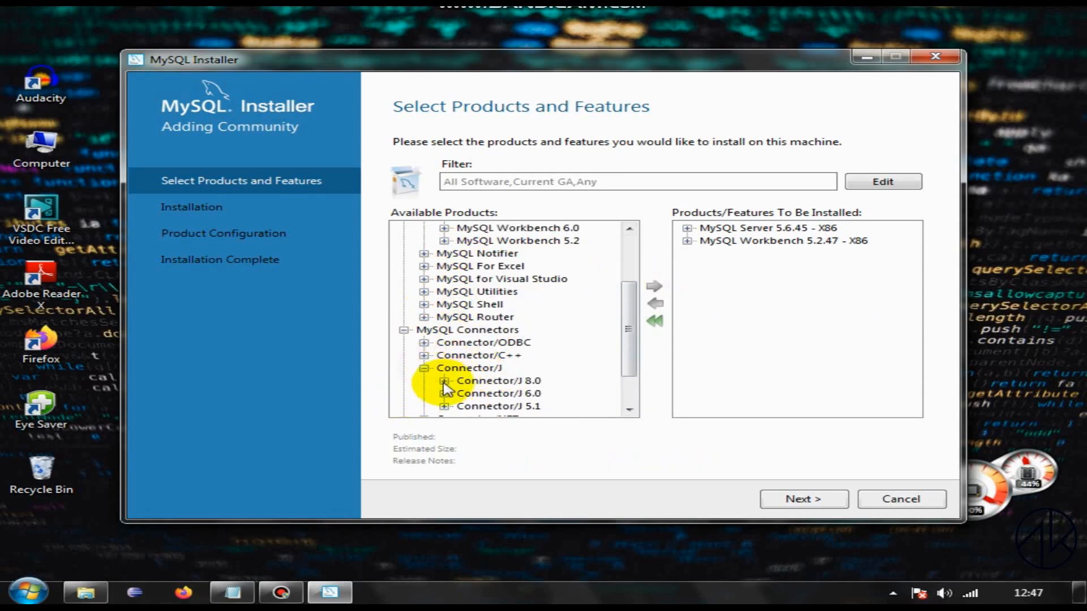
left_click(445, 406)
left_click(470, 243)
left_click(654, 286)
left_click(444, 230)
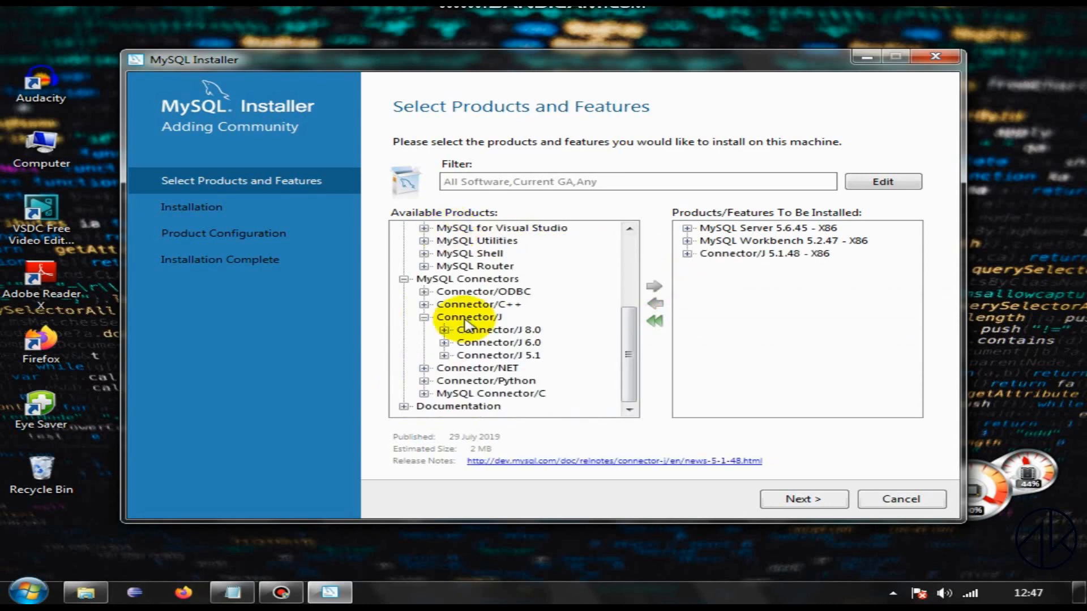
left_click(445, 329)
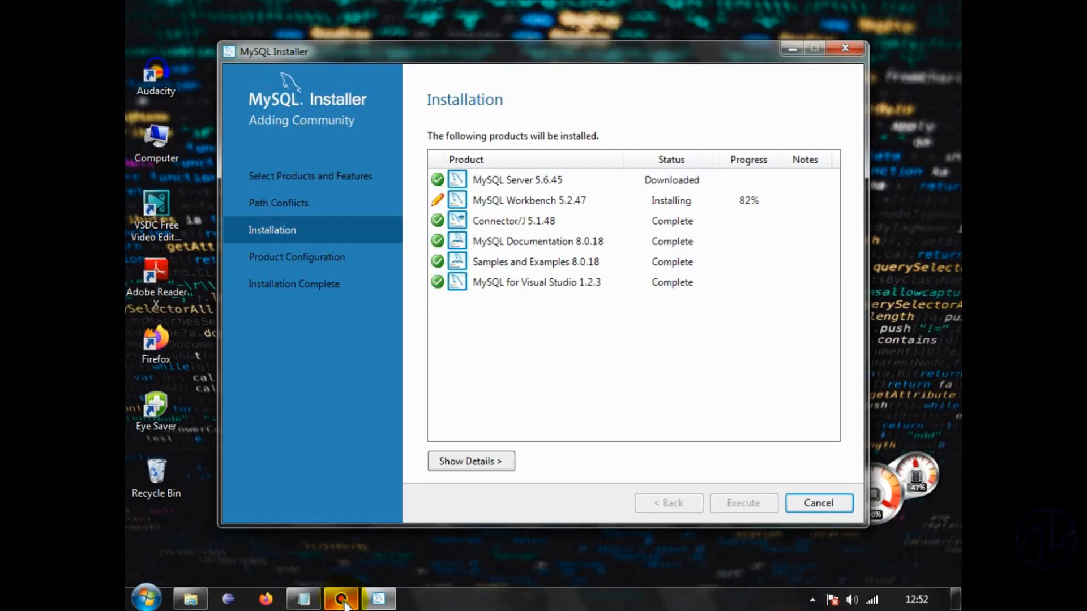
left_click(343, 603)
left_click(347, 604)
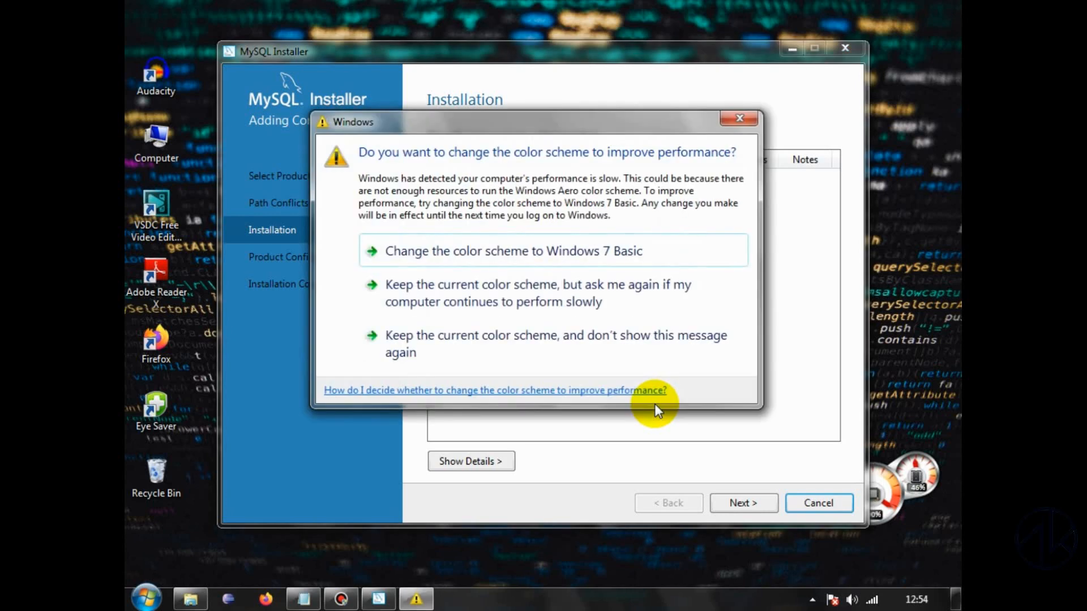
left_click(347, 598)
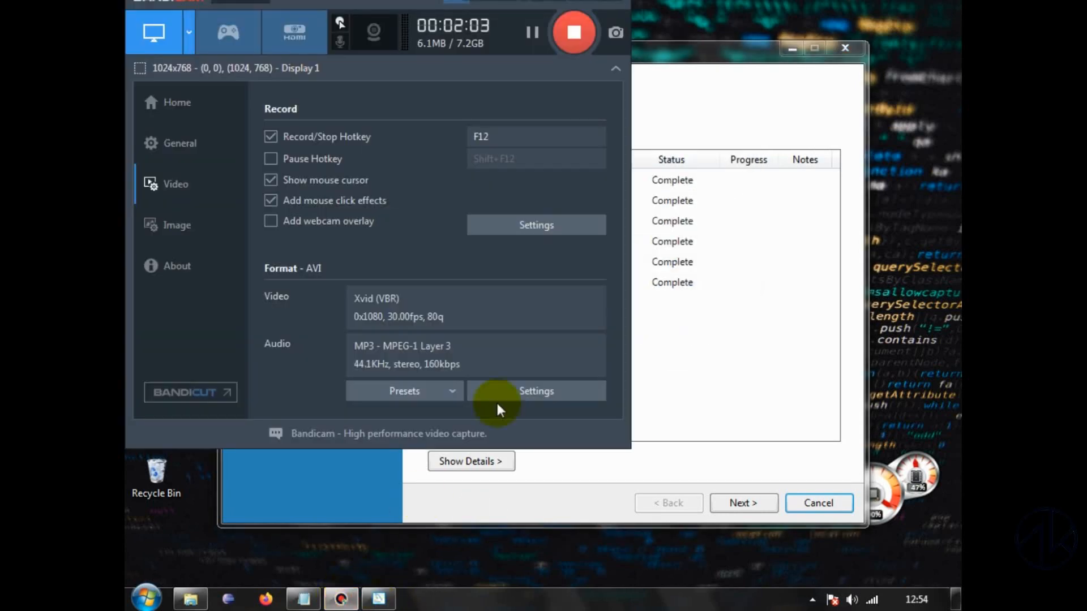
left_click(595, 1)
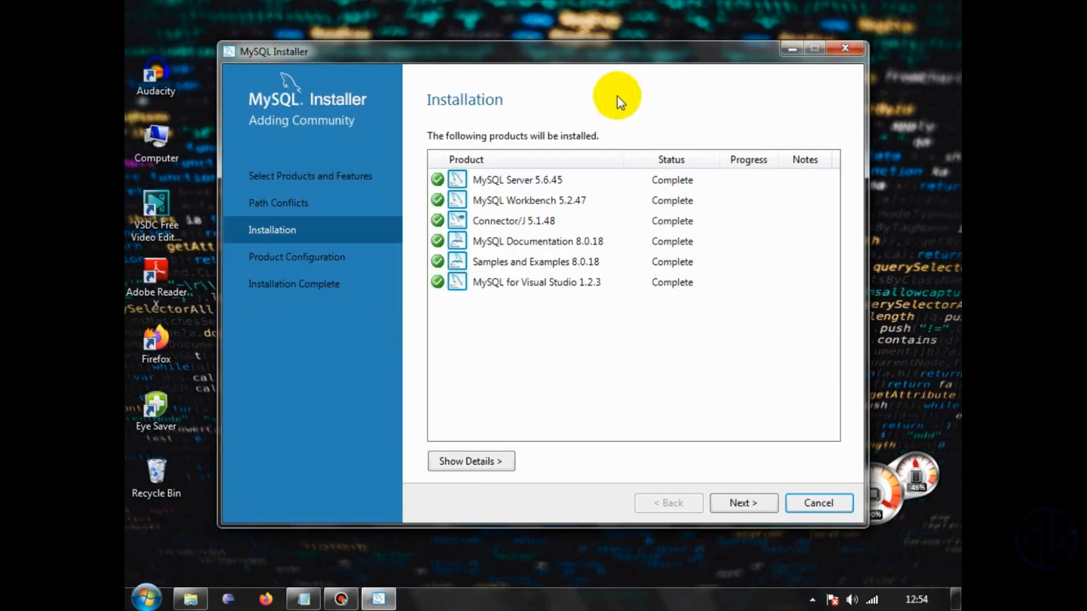
Step: Proceed to the MySQL Server 5.6.45 accounts, enter and repeat the MySQL root password, and accept the remaining default settings
left_click(746, 498)
left_click(746, 498)
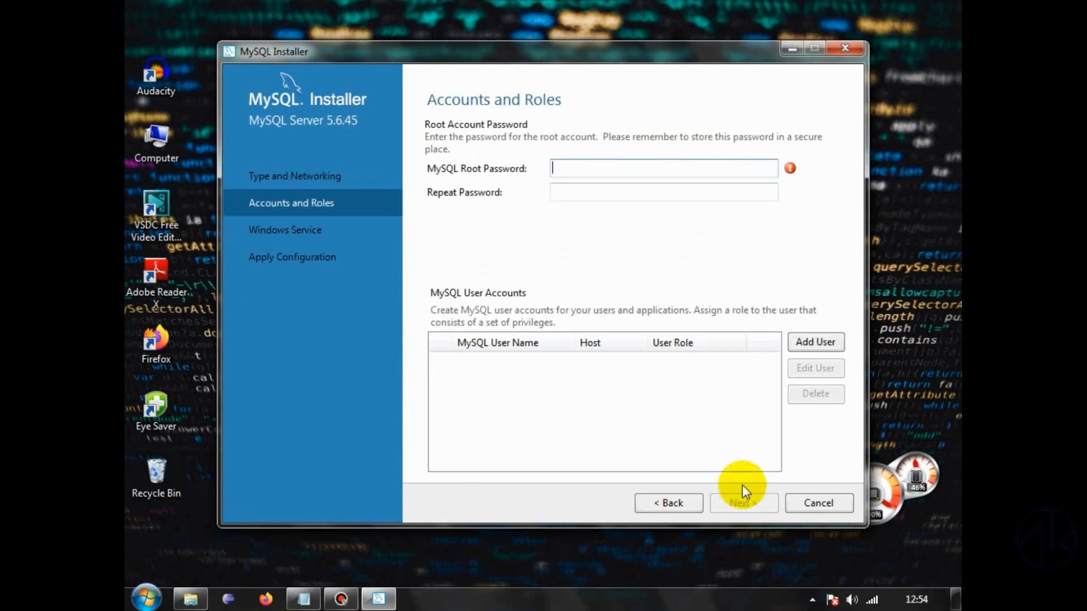
type("******")
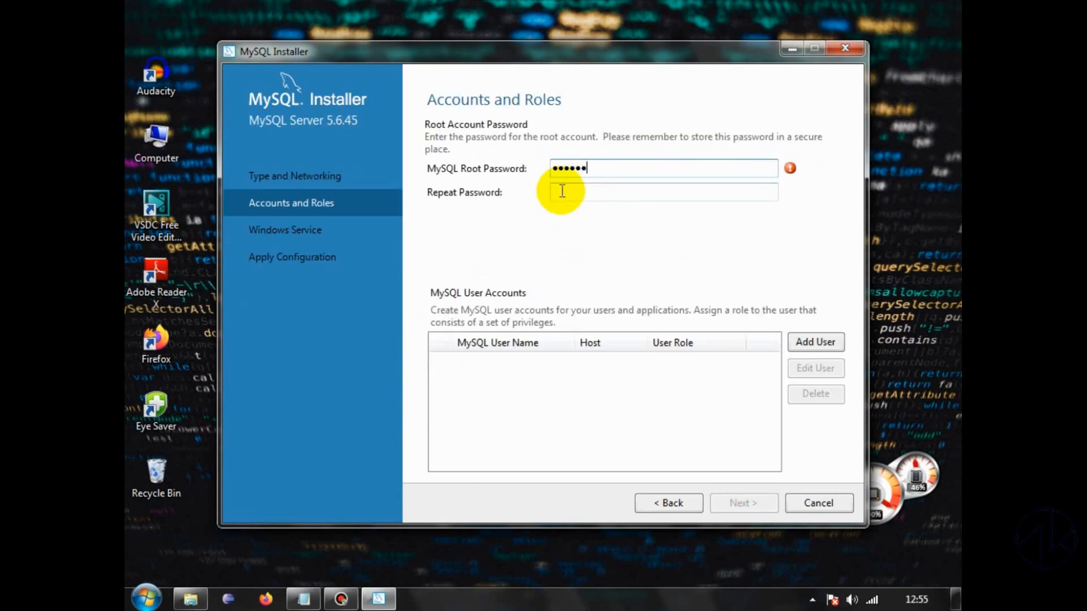
left_click(558, 191)
type("******")
left_click(736, 506)
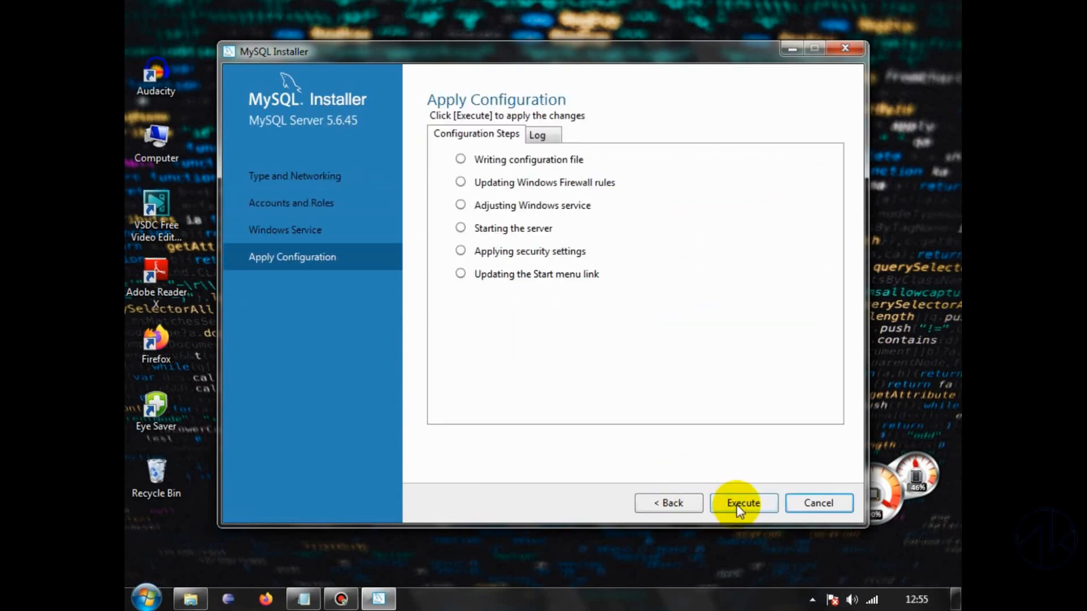
Step: Apply the MySQL Server 5.6.45 configuration, rerunning it once, and continue to the Samples and Examples setup
left_click(737, 504)
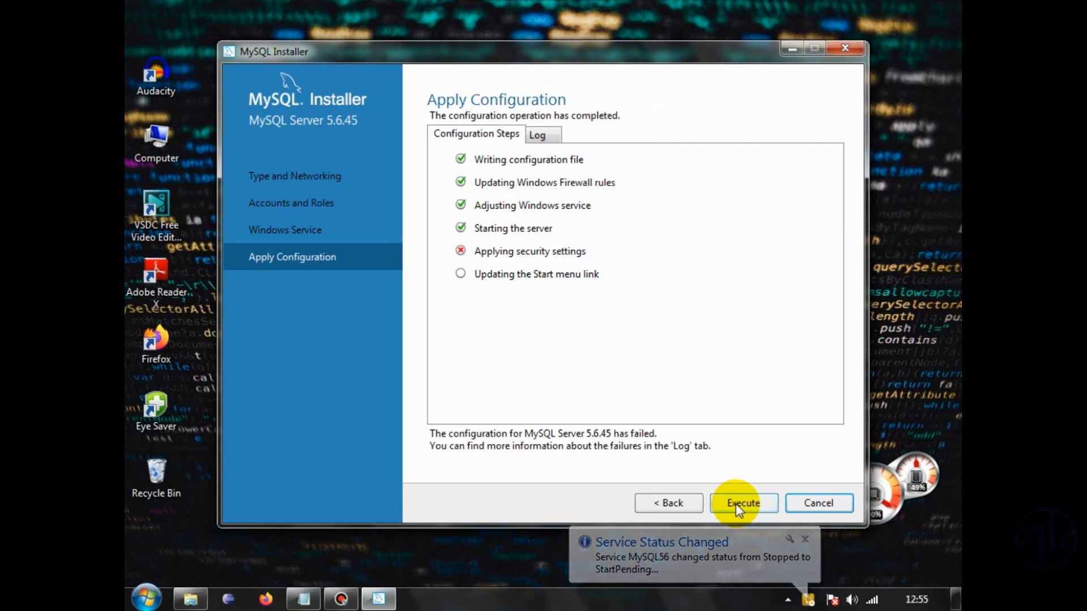
left_click(736, 504)
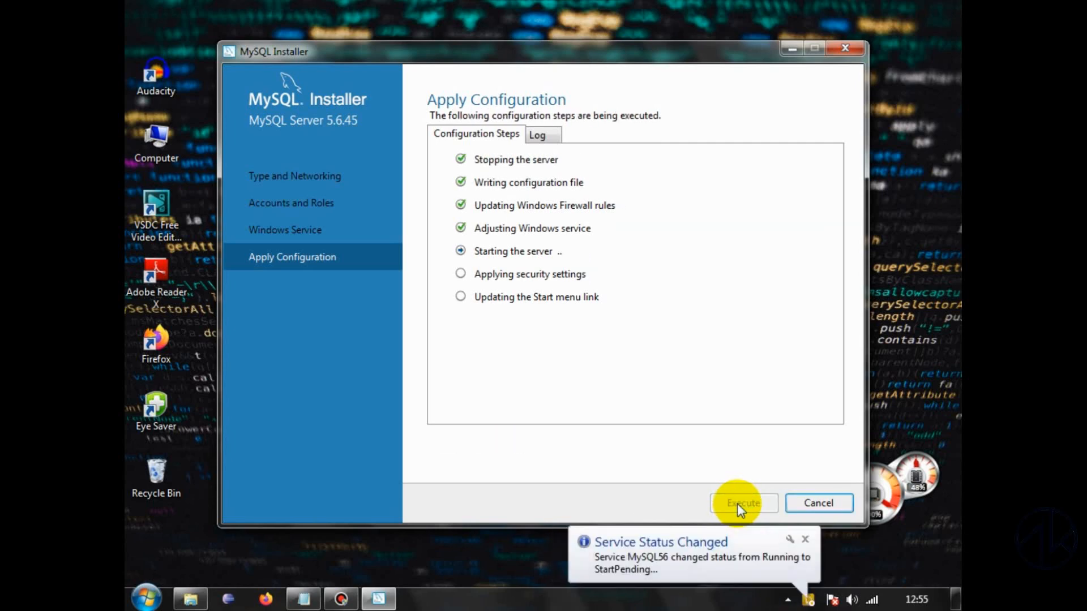
left_click(819, 504)
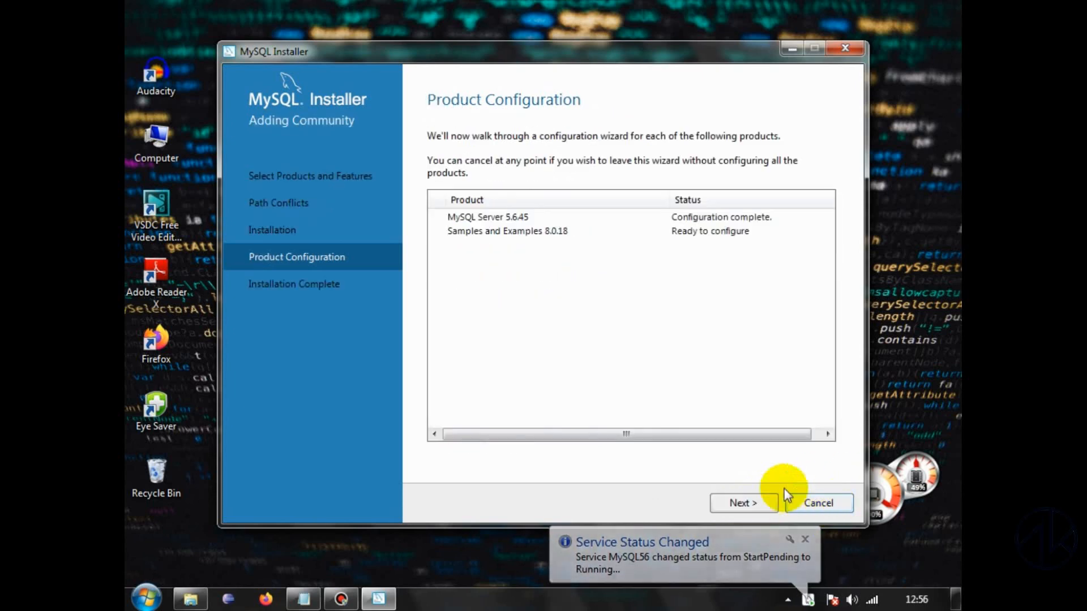
left_click(744, 502)
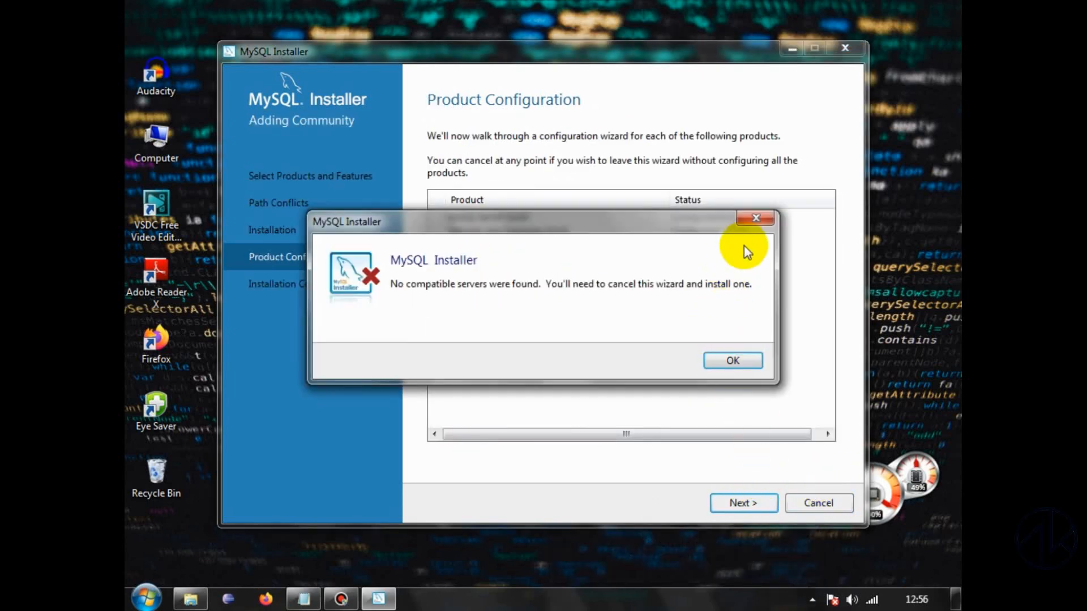
left_click(732, 360)
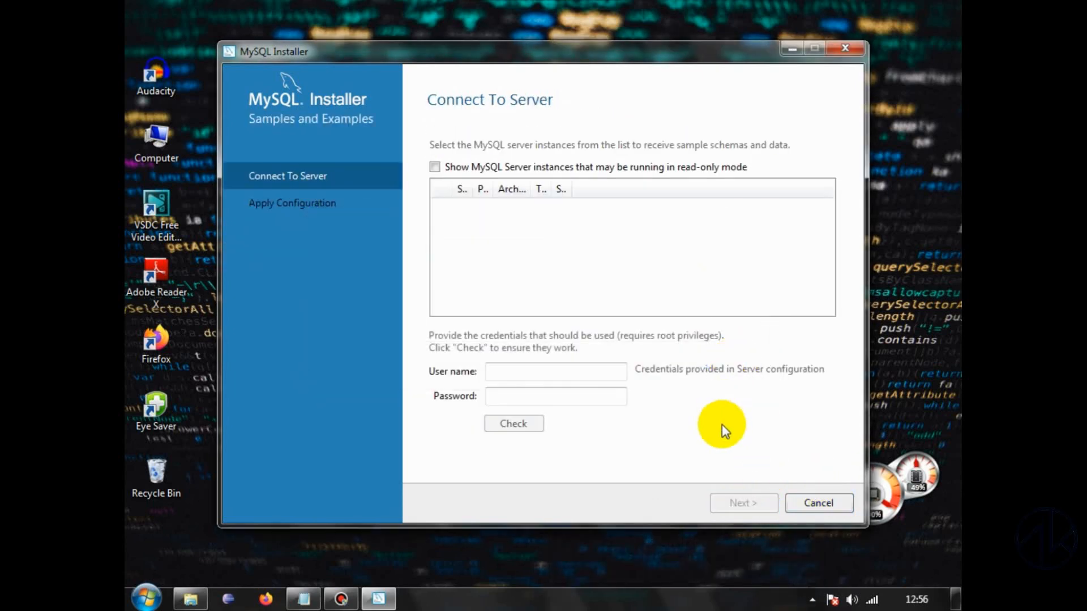
Step: Try to connect Samples and Examples to a server, including read-only instances, by entering the user name and account password
left_click(435, 166)
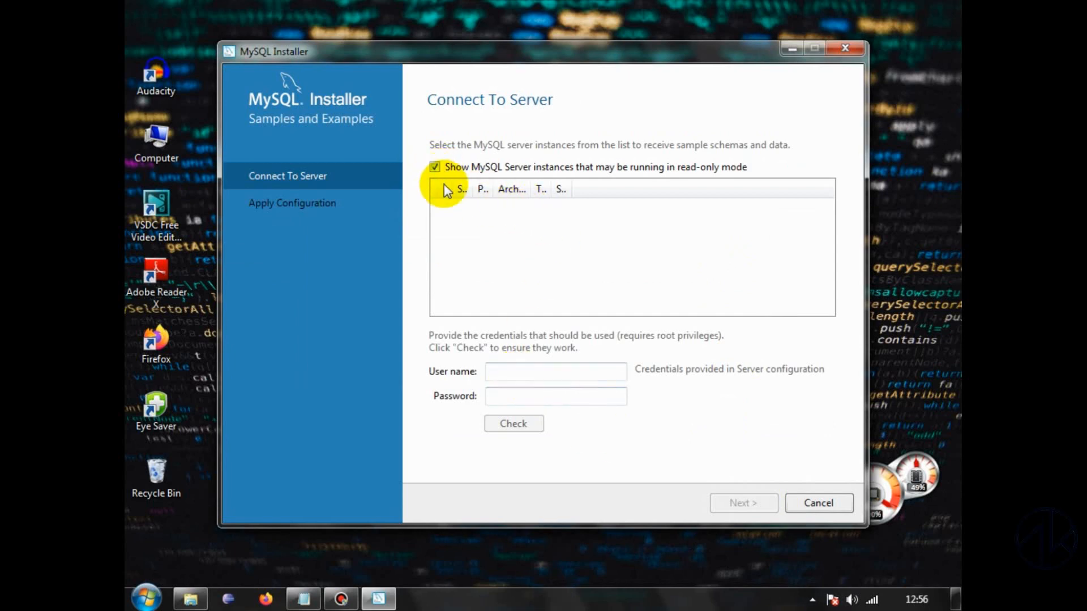
left_click(528, 372)
type("as")
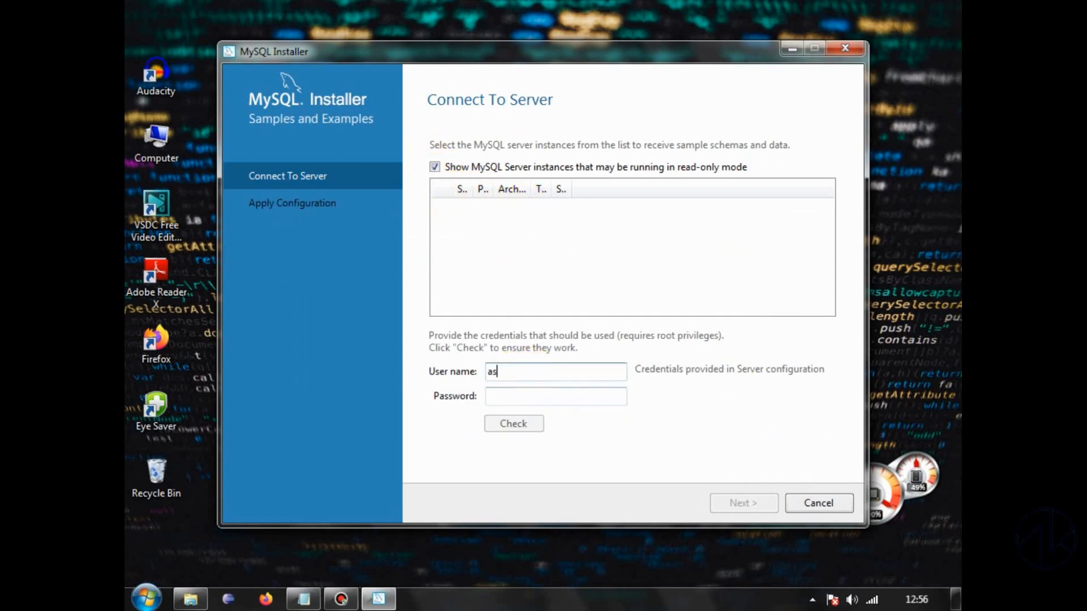
type("hraf")
left_click(511, 395)
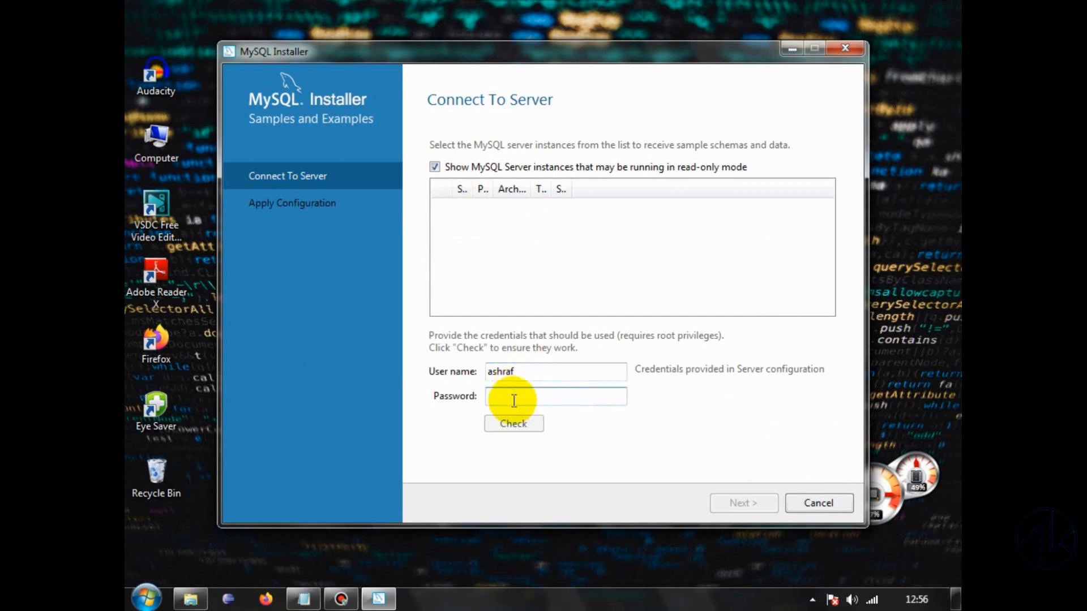
type("123")
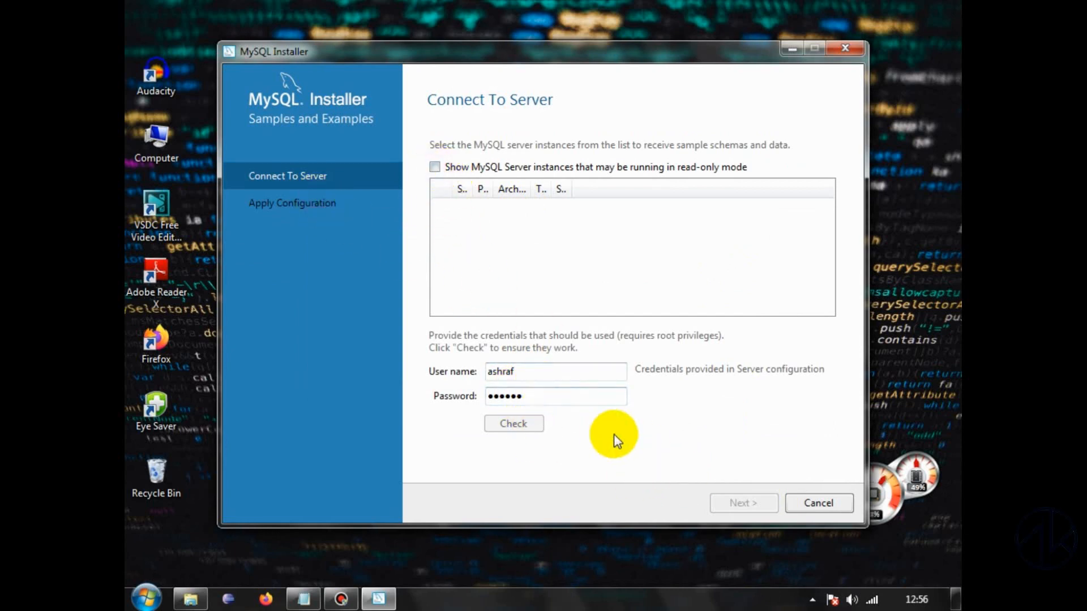
Step: Cancel the Samples and Examples configuration and finish the installer with MySQL Workbench set to start after setup
left_click(818, 503)
left_click(679, 362)
left_click(736, 502)
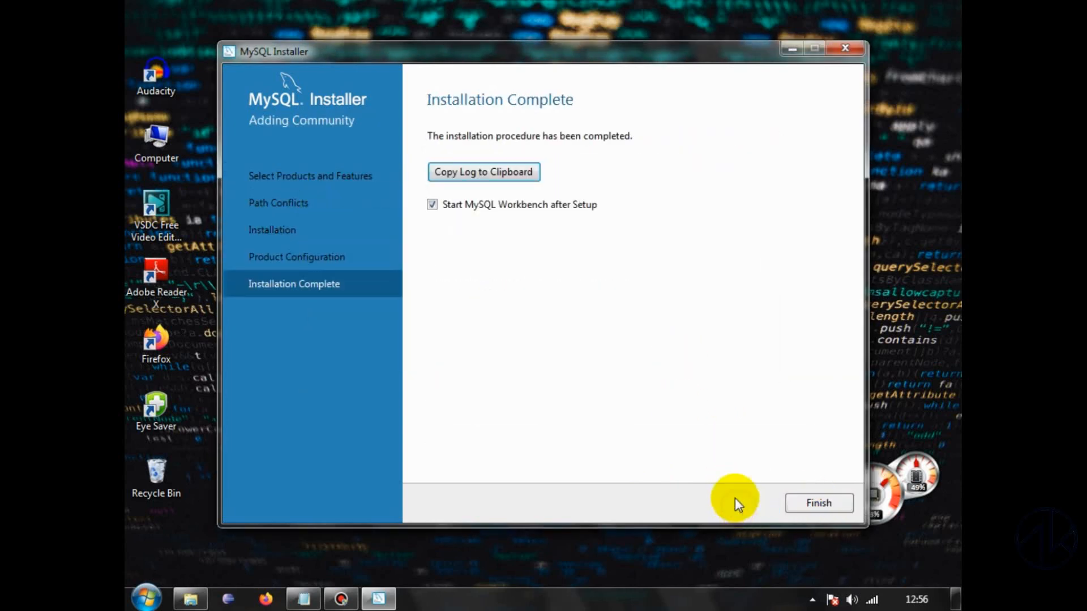
left_click(818, 502)
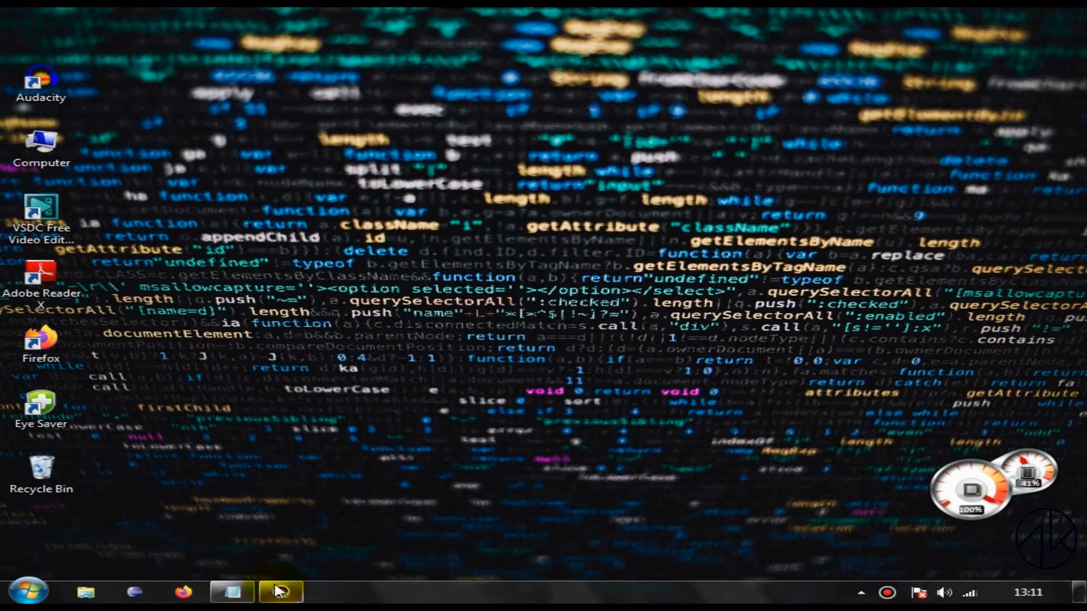
Step: Add the note "->The Software is installed successfully. let us check it." to the mysql file in Notepad
left_click(232, 592)
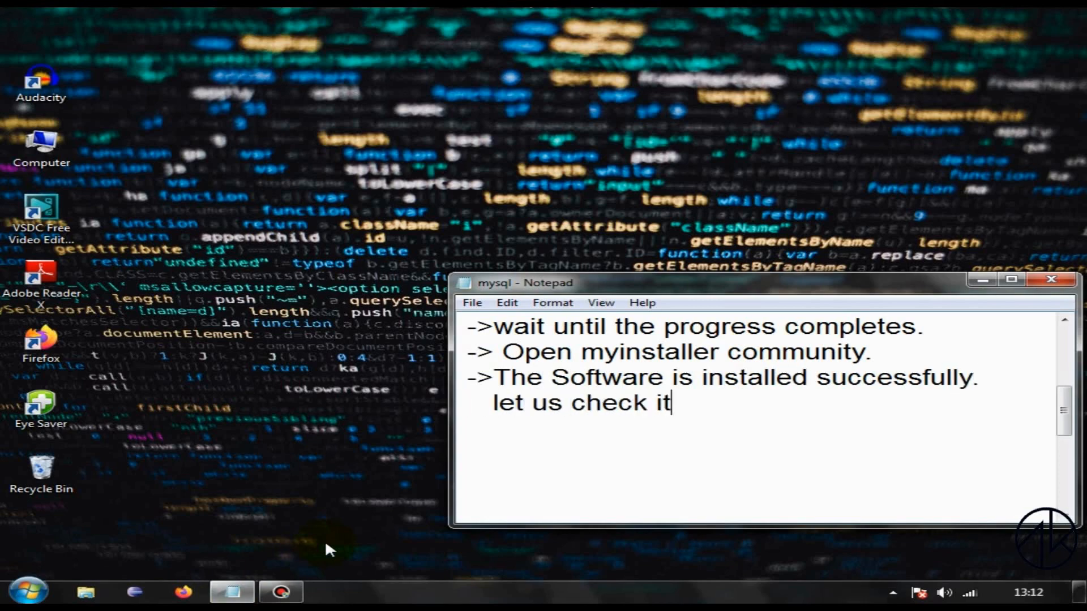
type(".")
left_click(983, 279)
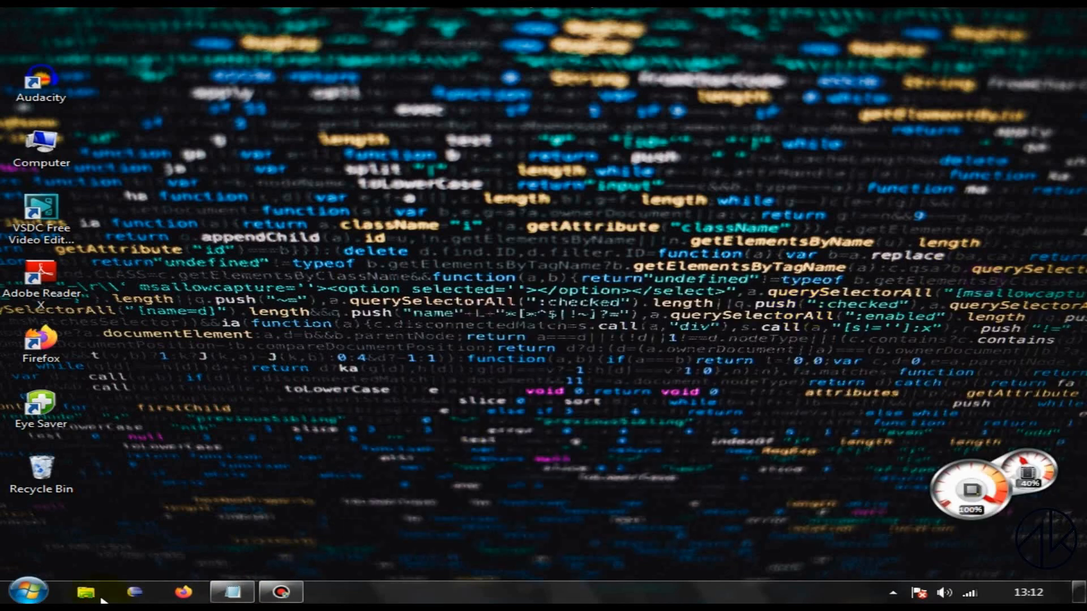
Step: Check the installed programs list in Control Panel for the MySQL products, then close it
left_click(27, 592)
left_click(335, 359)
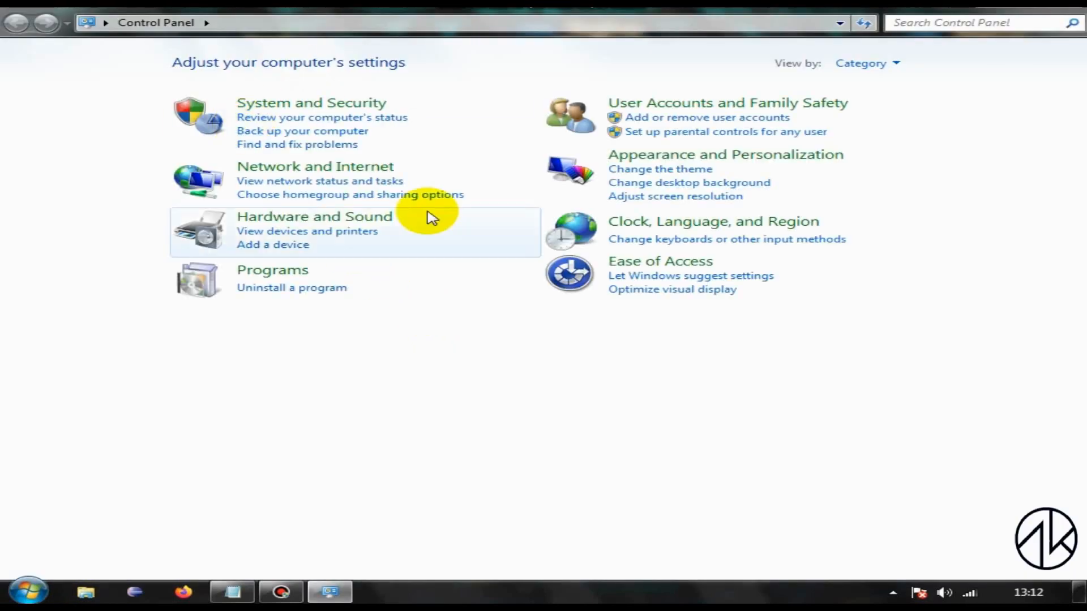
left_click(284, 290)
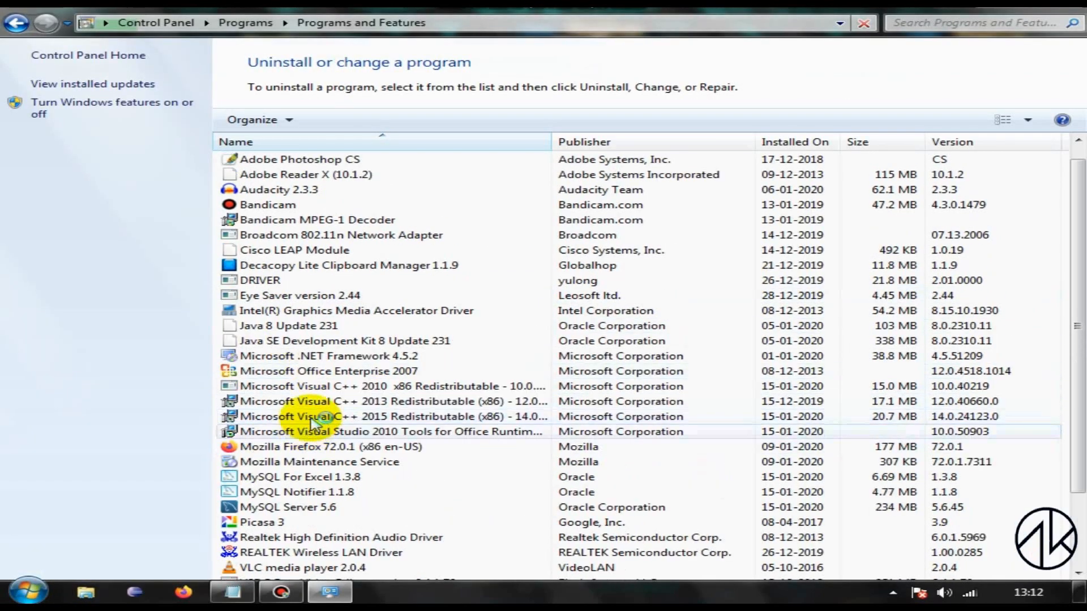
scroll(314, 441, "down", 3)
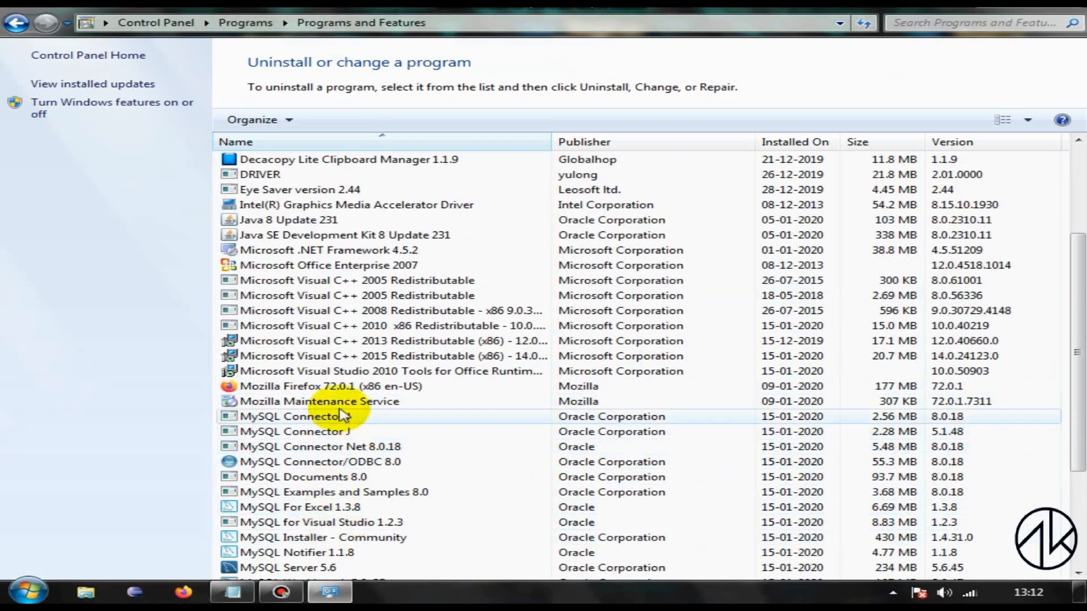
scroll(255, 498, "down", 1)
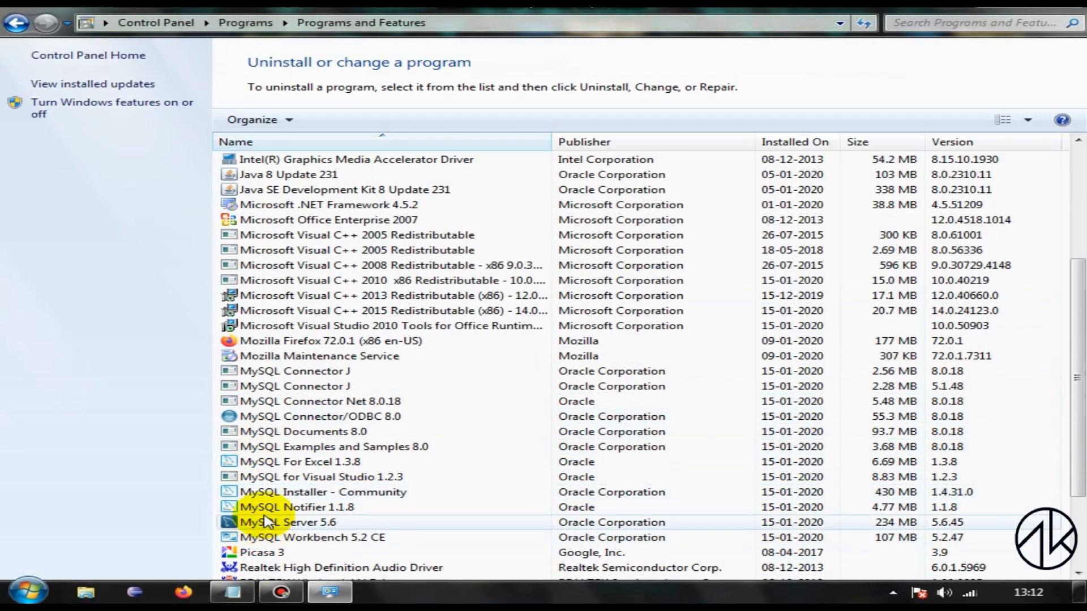
left_click(1066, 11)
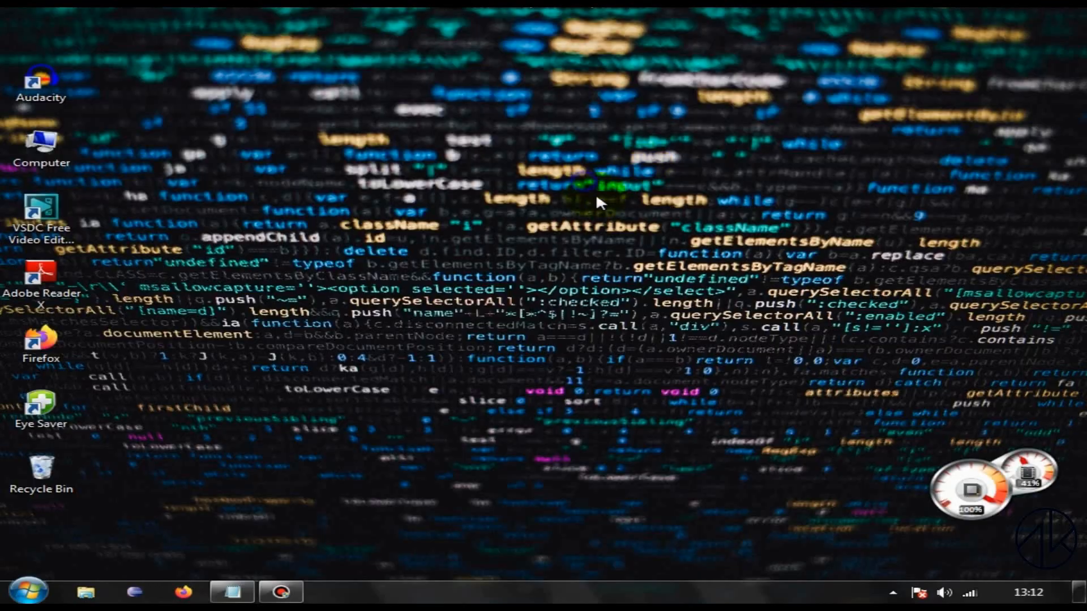
right_click(593, 190)
left_click(626, 226)
right_click(635, 240)
left_click(645, 279)
Step: Note "->Let us reconfigure the software again." in the mysql Notepad file and start MySQL Installer - Community
left_click(232, 592)
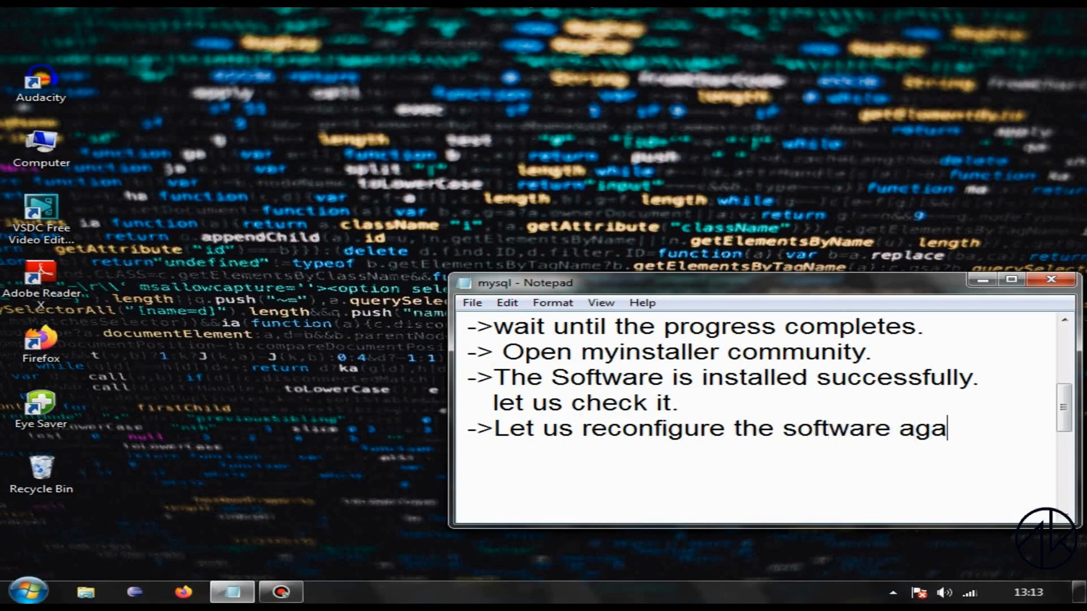
left_click(983, 279)
left_click(27, 591)
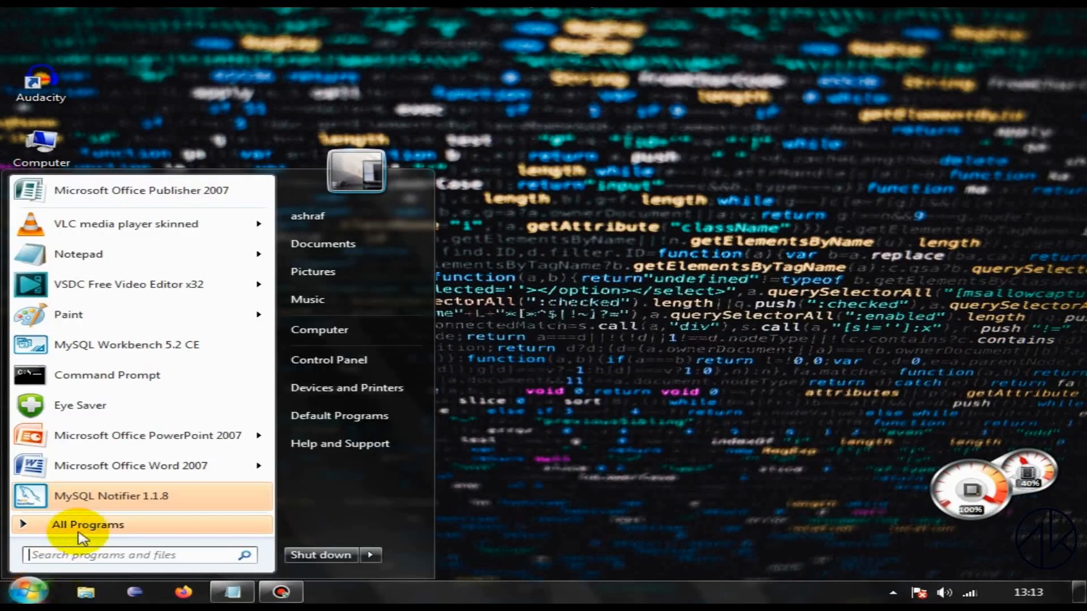
left_click(113, 525)
scroll(109, 475, "down", 4)
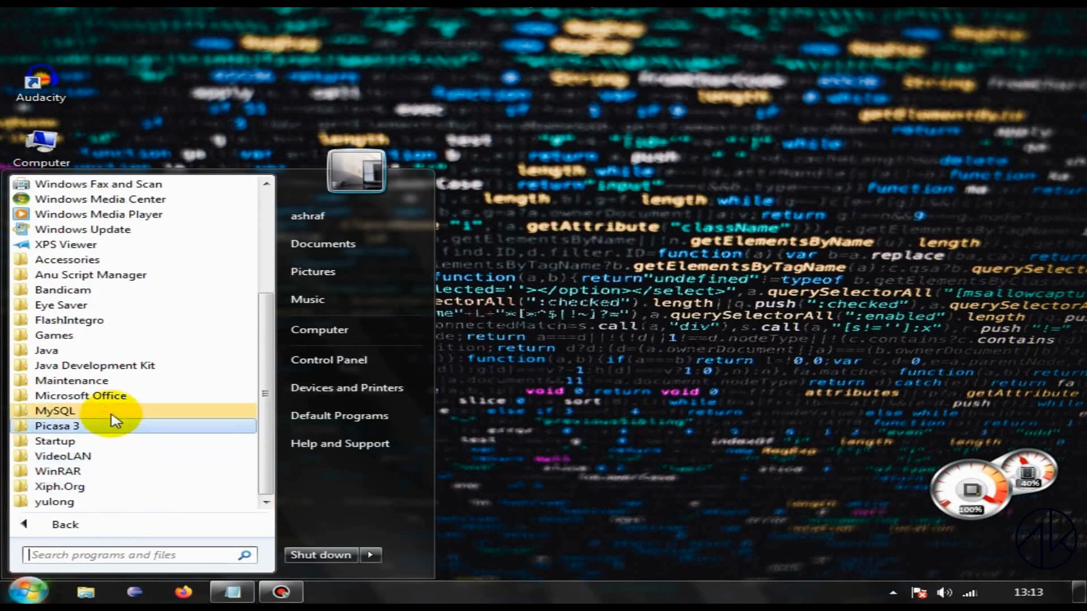
left_click(109, 414)
left_click(171, 437)
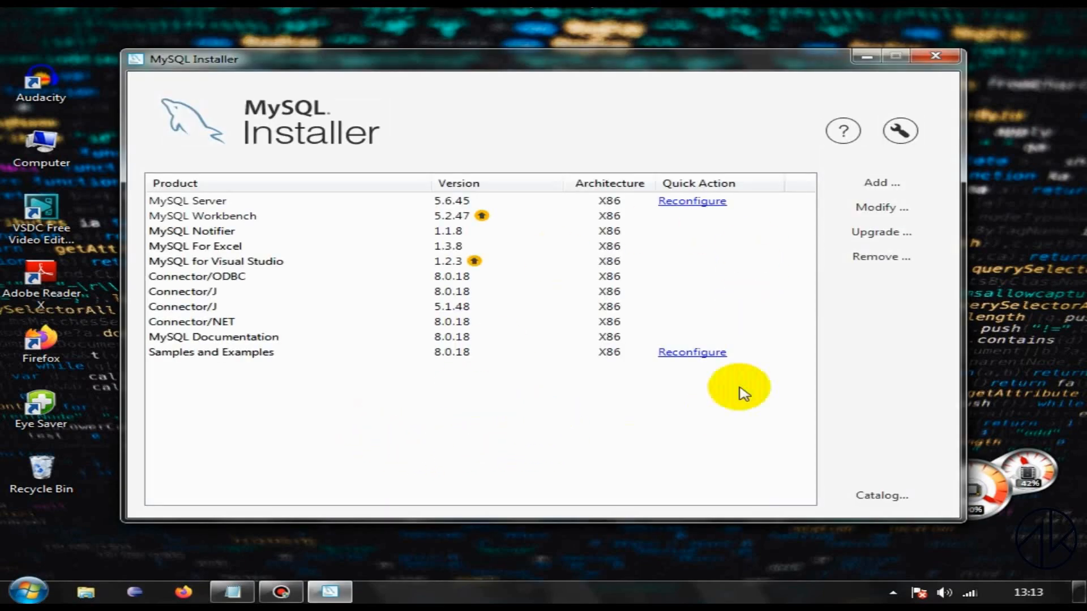
Step: Start reconfiguring MySQL Server 5.6.45, keeping the Development Computer config type and TCP/IP port 3305
left_click(702, 201)
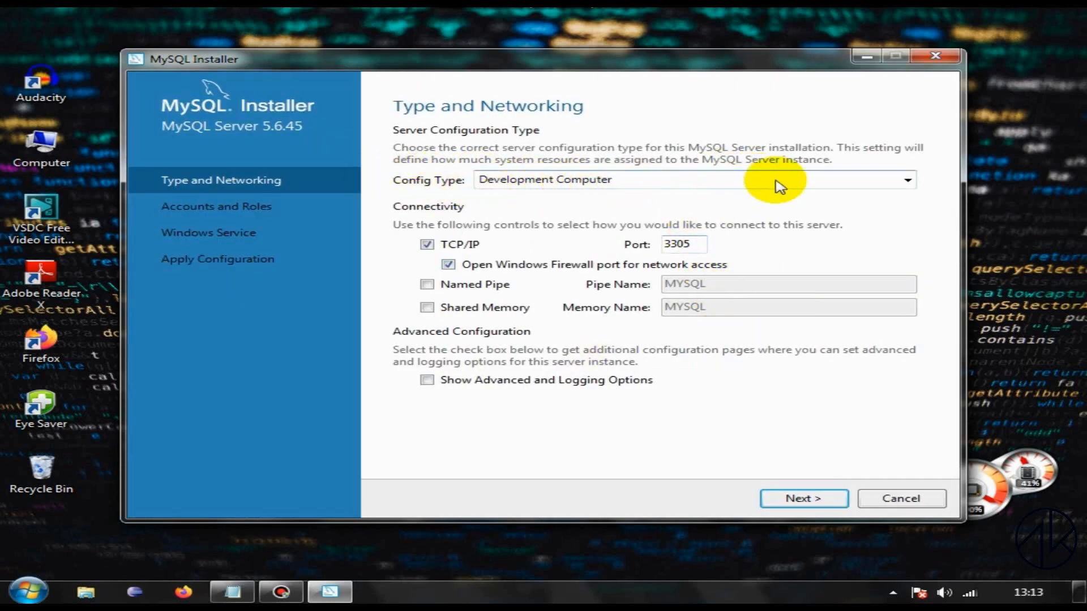
left_click(907, 181)
left_click(908, 178)
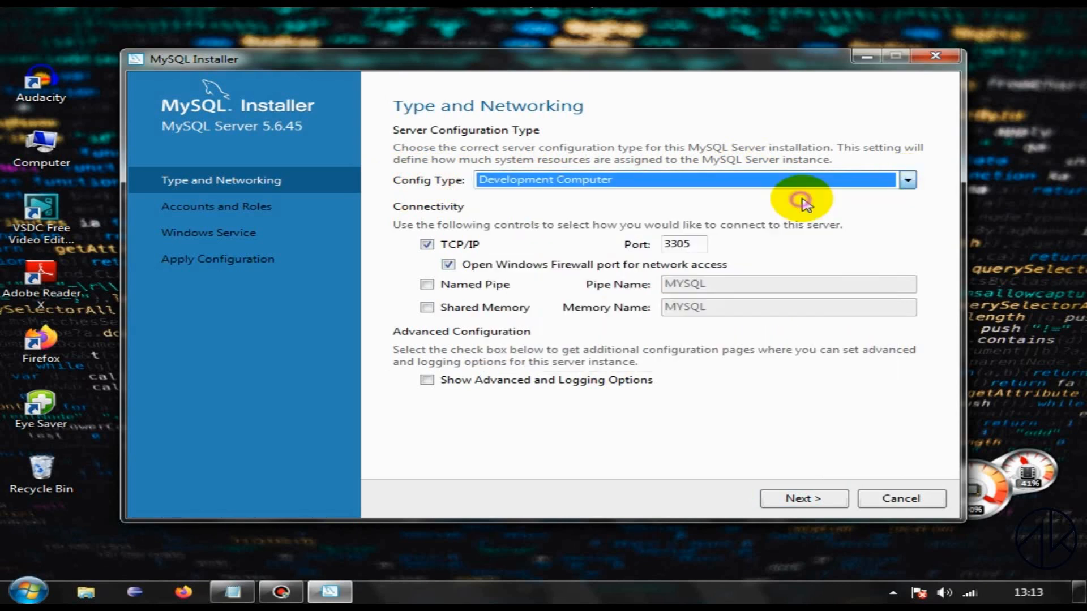
left_click(803, 498)
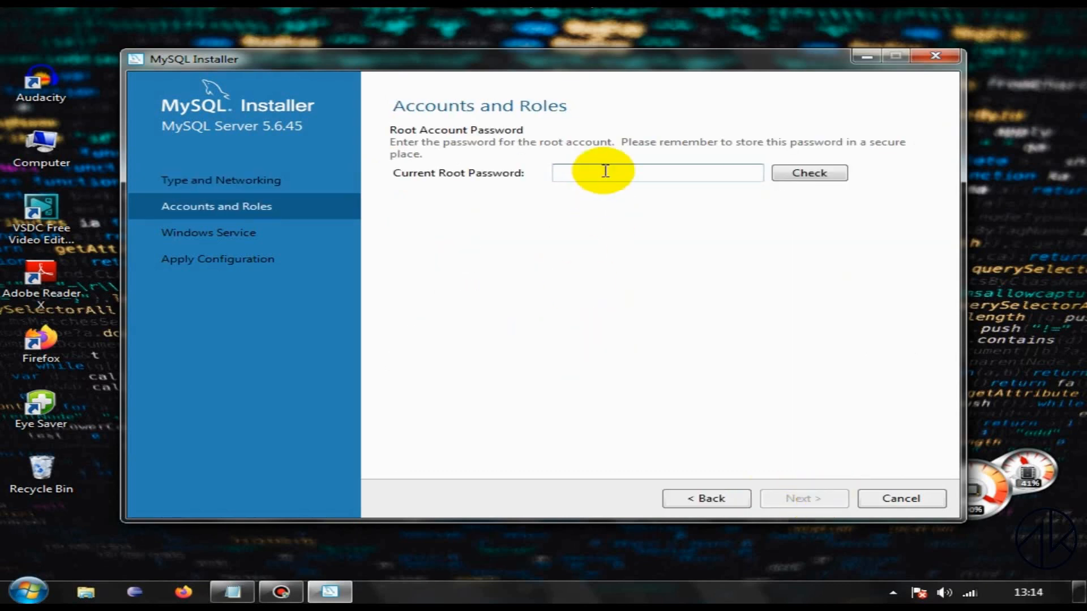
Step: Enter and check the current root password, and accept the Windows Service settings with the service name MySQL56
type("••")
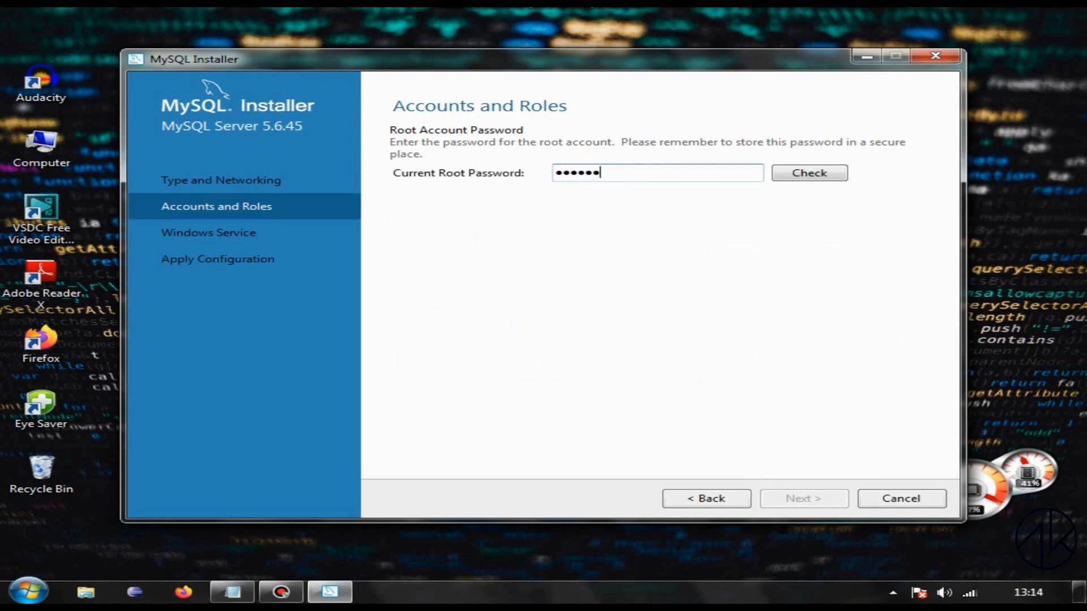
left_click(785, 173)
left_click(823, 499)
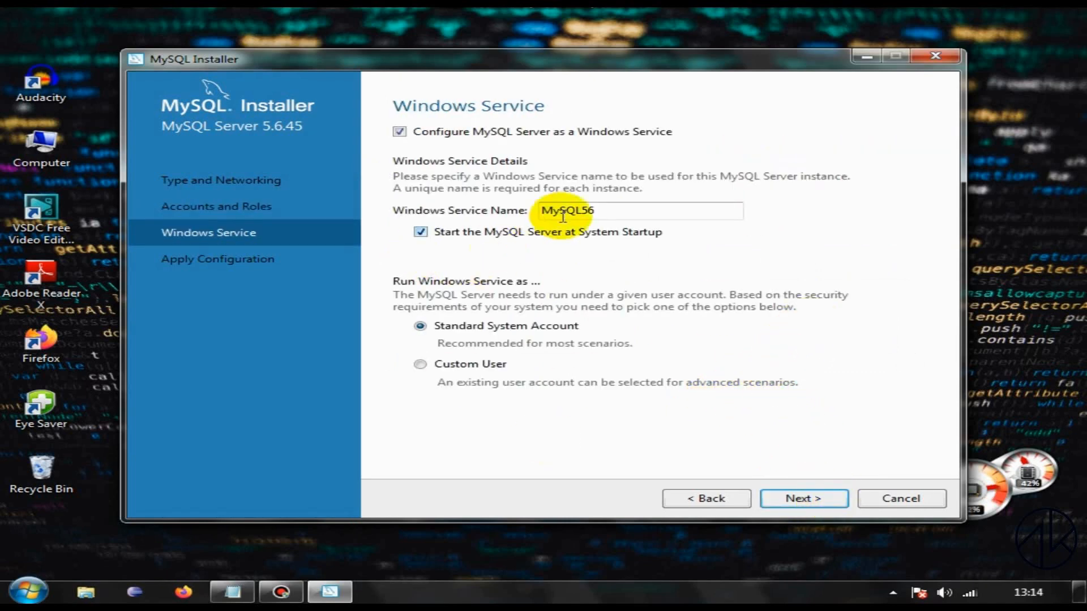
left_click(804, 500)
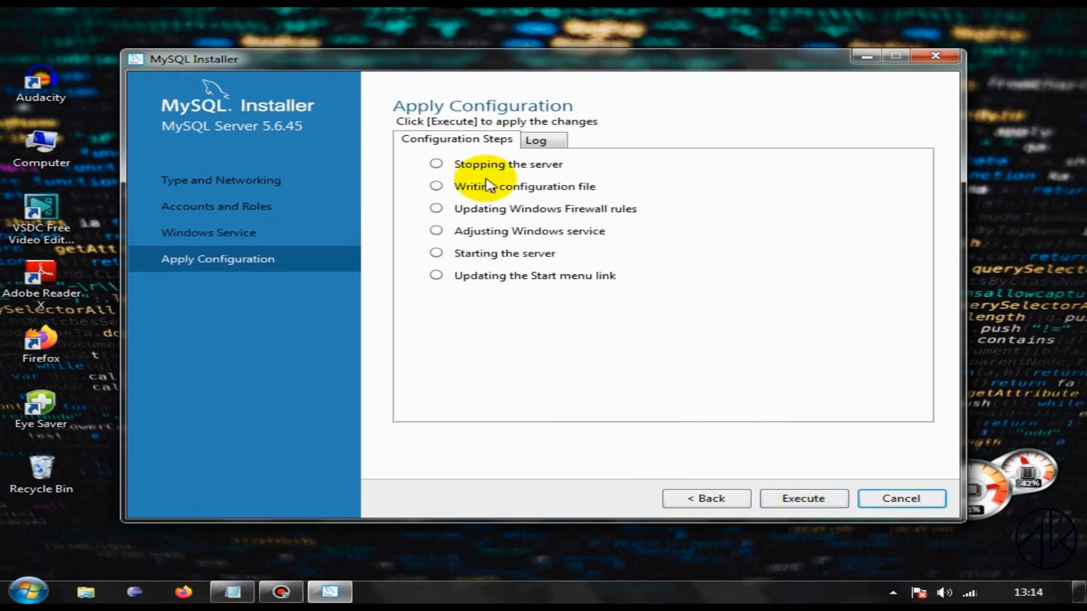
Step: Execute and finish the MySQL Server configuration, keeping the current Windows color scheme and dismissing the service status notification
left_click(818, 501)
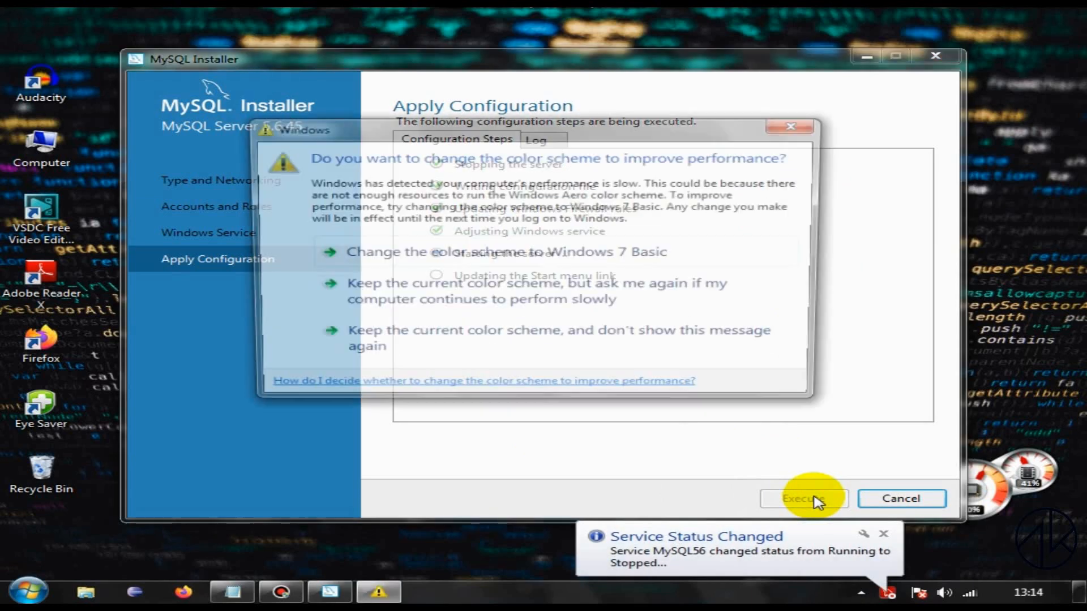
left_click(579, 288)
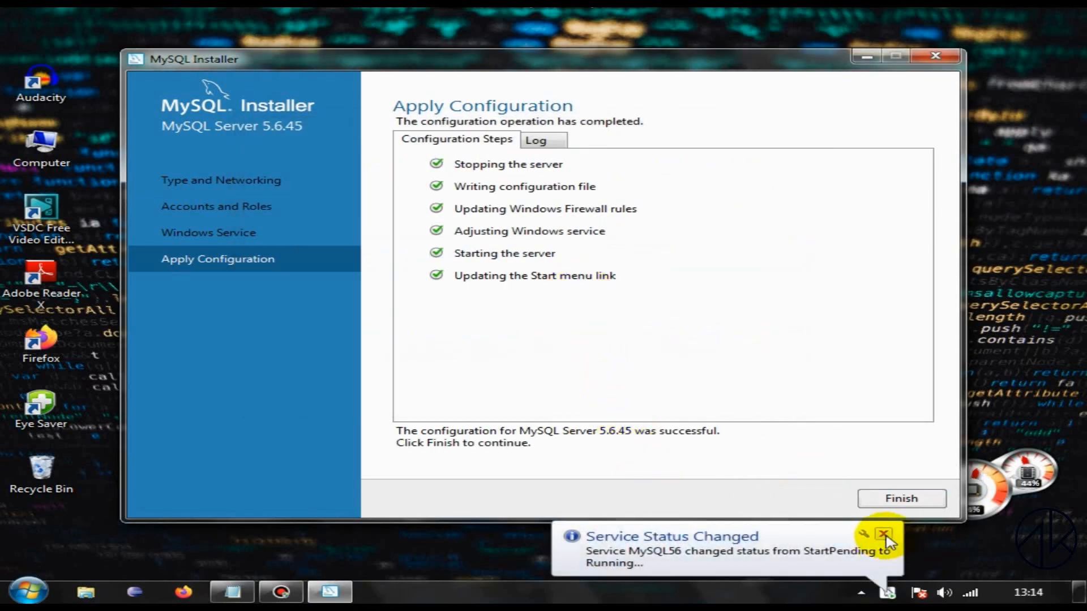
left_click(901, 498)
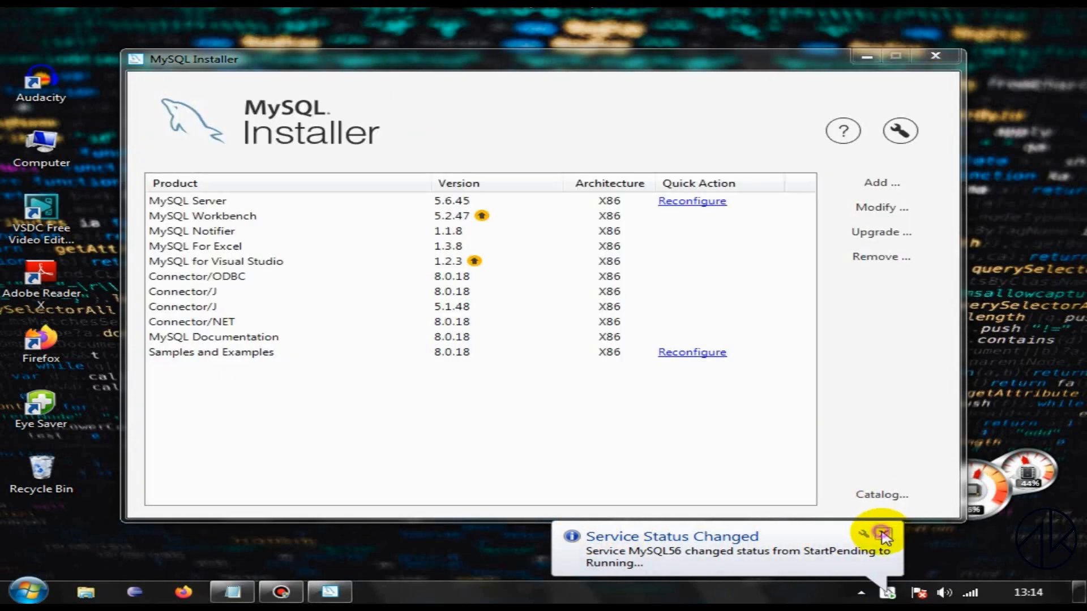
left_click(882, 534)
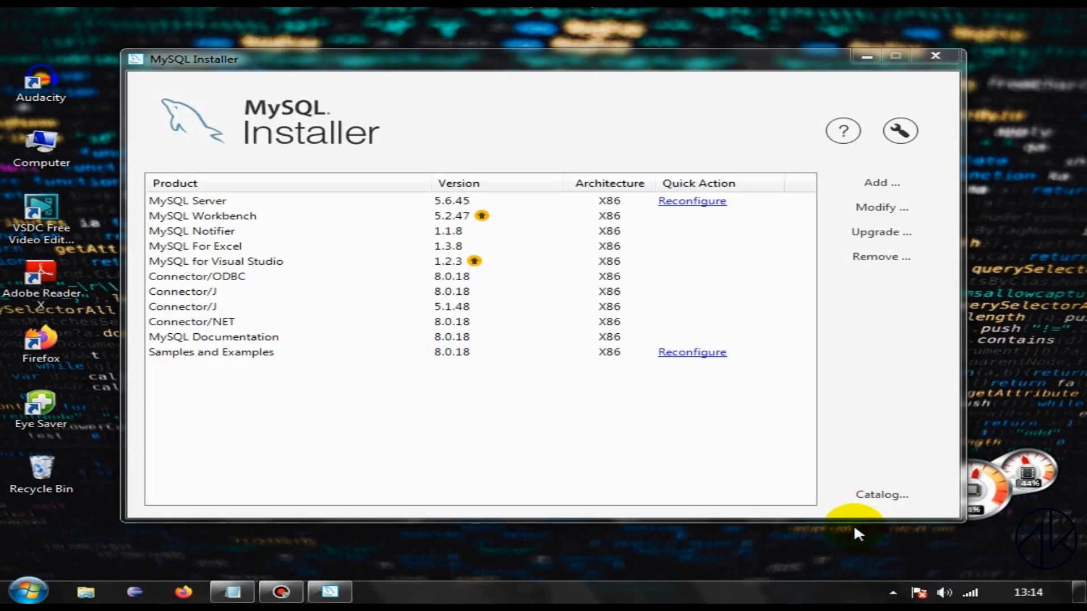
left_click(867, 57)
mouse_move(242, 599)
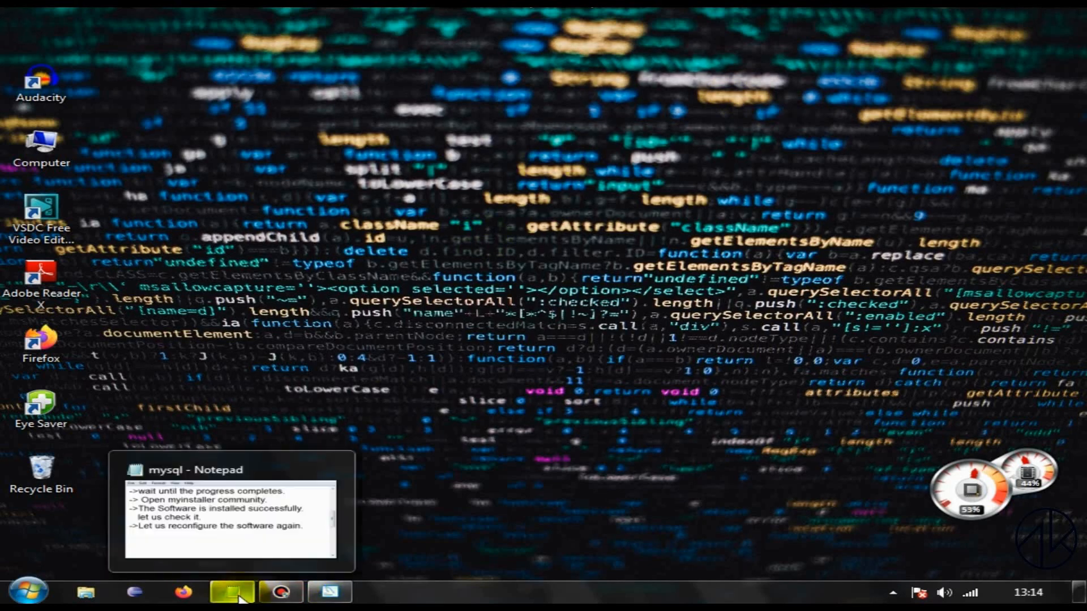
left_click(27, 591)
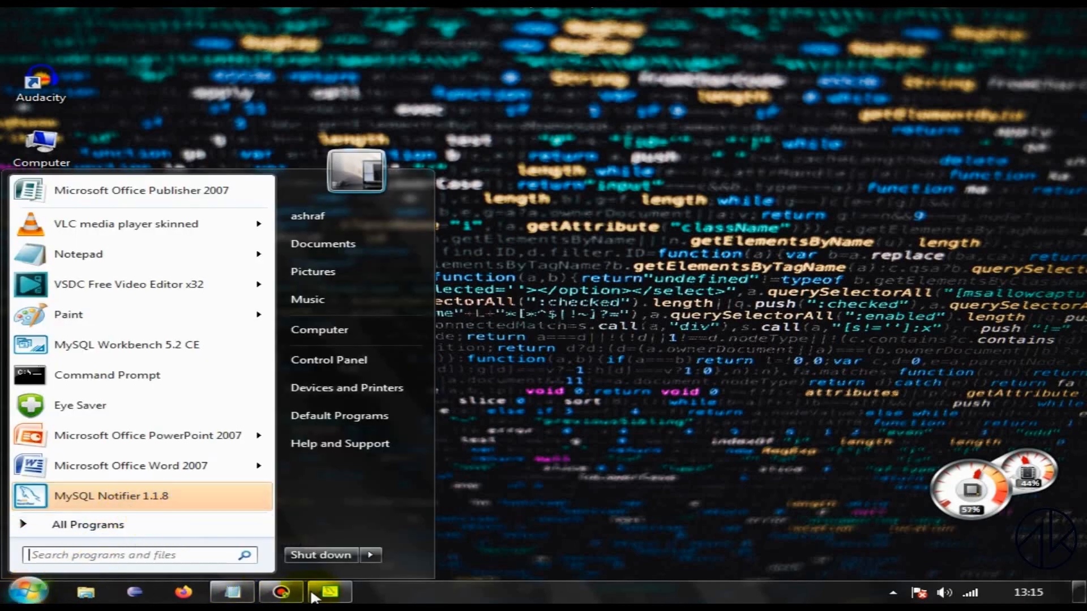
left_click(328, 593)
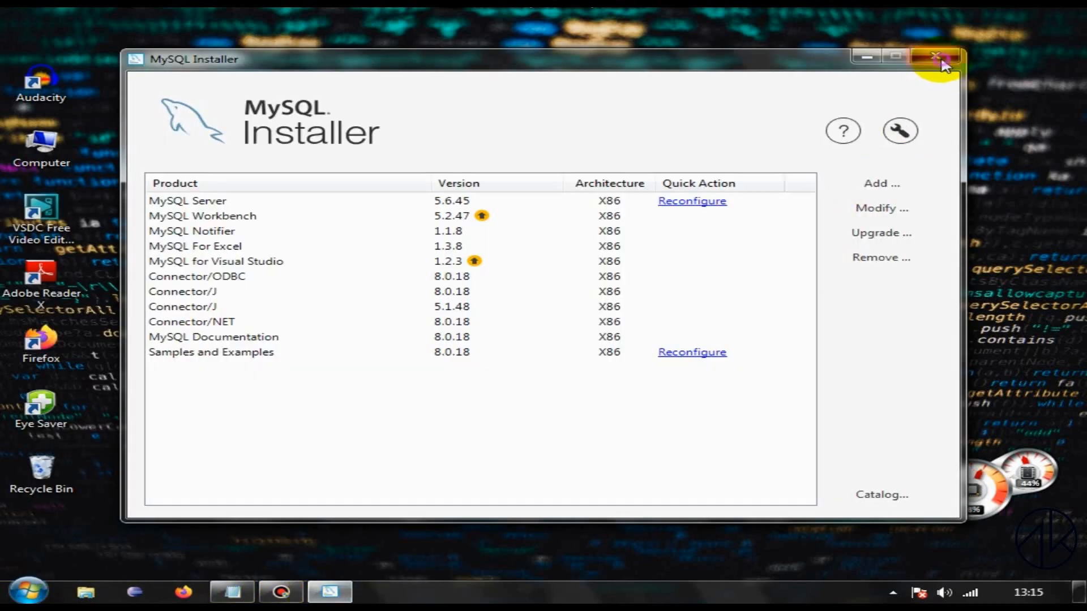
Step: Close MySQL Installer and add the note "->Let us open the workbench." to the mysql file in Notepad
left_click(950, 60)
left_click(249, 599)
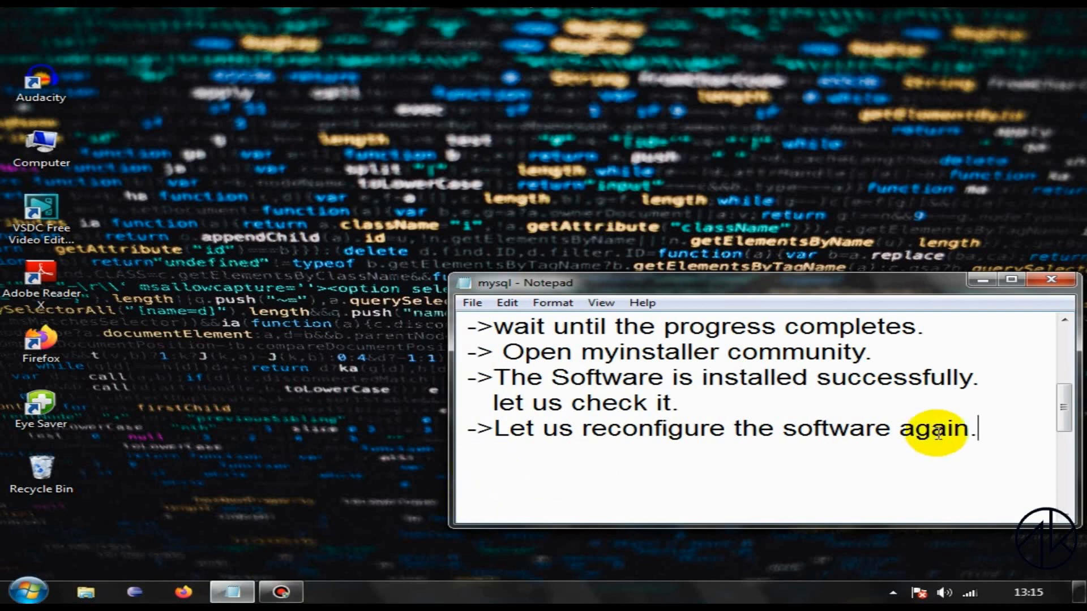
key("Return")
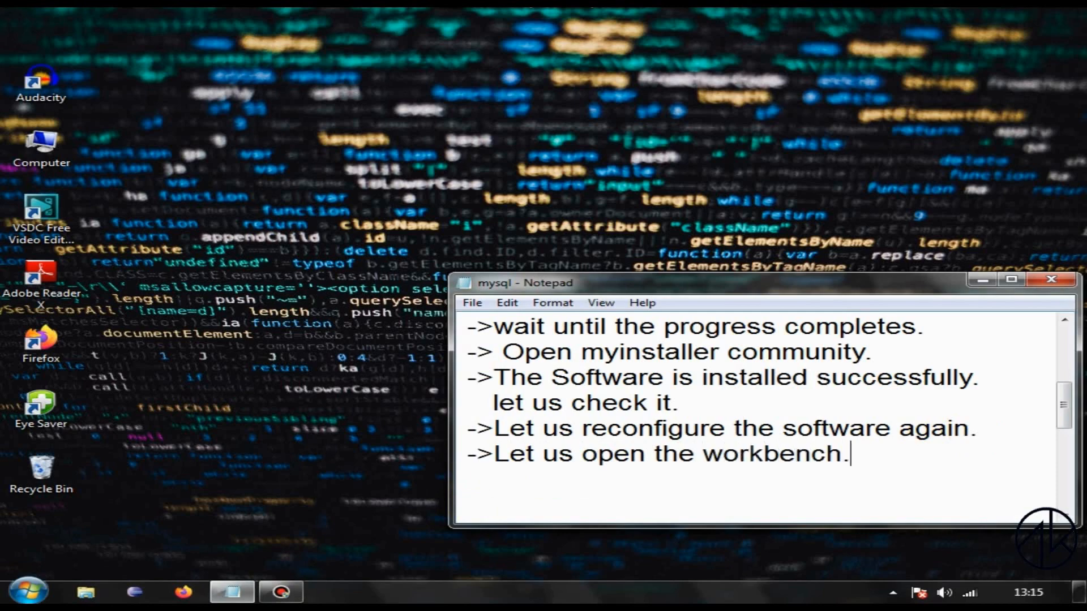
left_click(982, 280)
Step: Launch MySQL Workbench 5.2 CE from the installed MySQL programs
key("super")
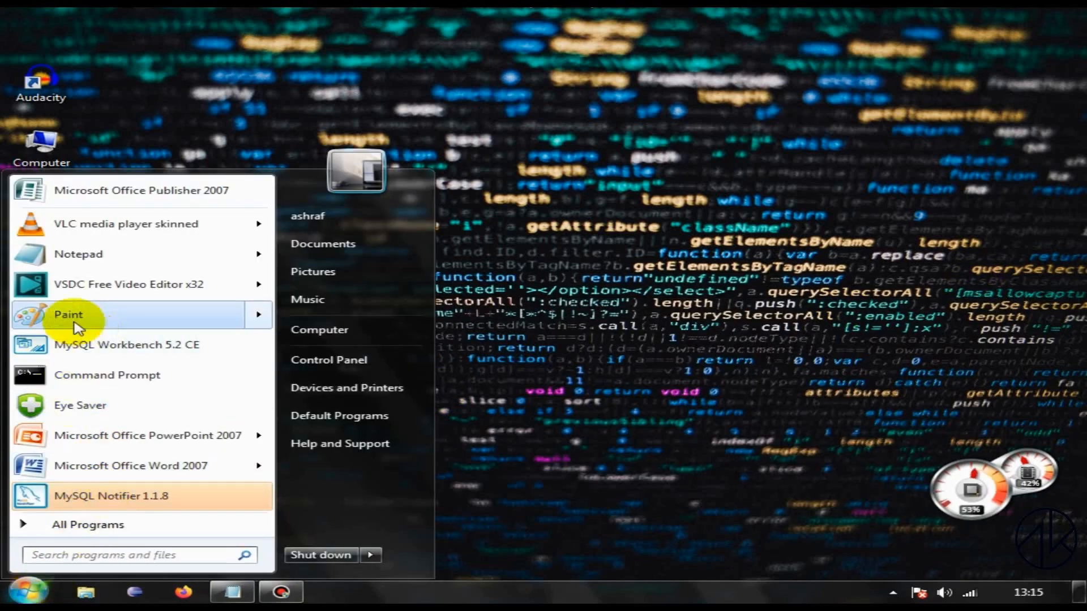
left_click(88, 525)
scroll(145, 473, "down", 5)
left_click(108, 413)
scroll(146, 453, "down", 1)
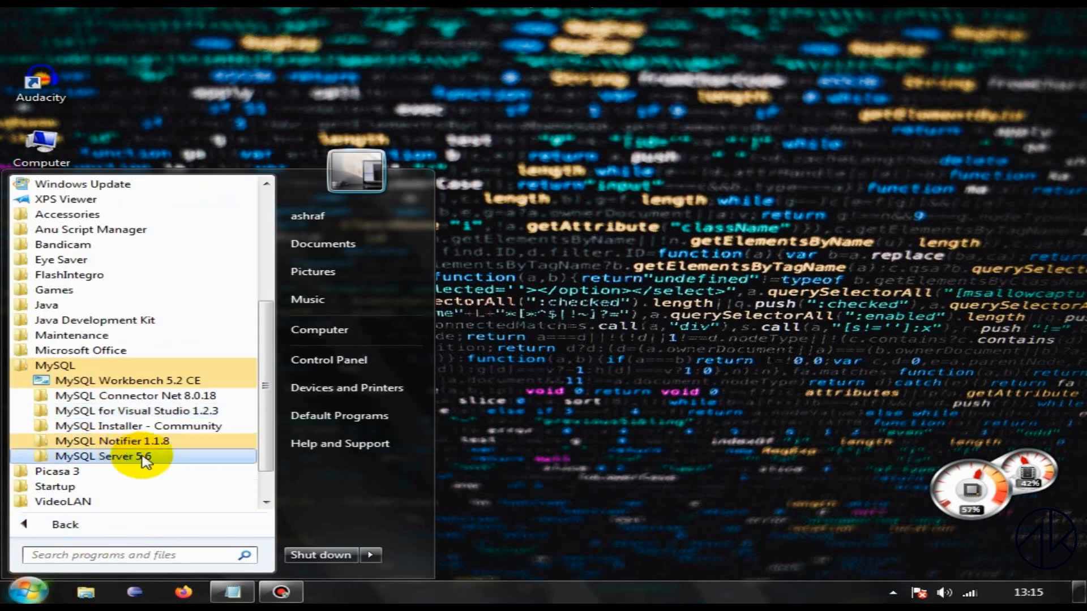
left_click(146, 458)
left_click(157, 380)
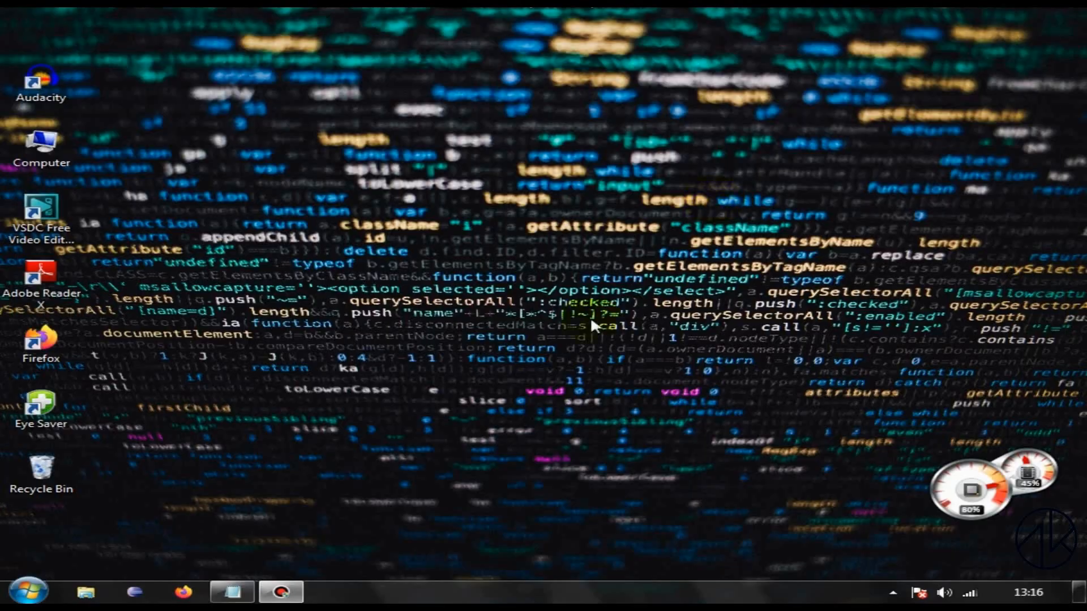
Step: Add the closing note "-> MySQL is installed Successfully." to the mysql file in Notepad
left_click(232, 592)
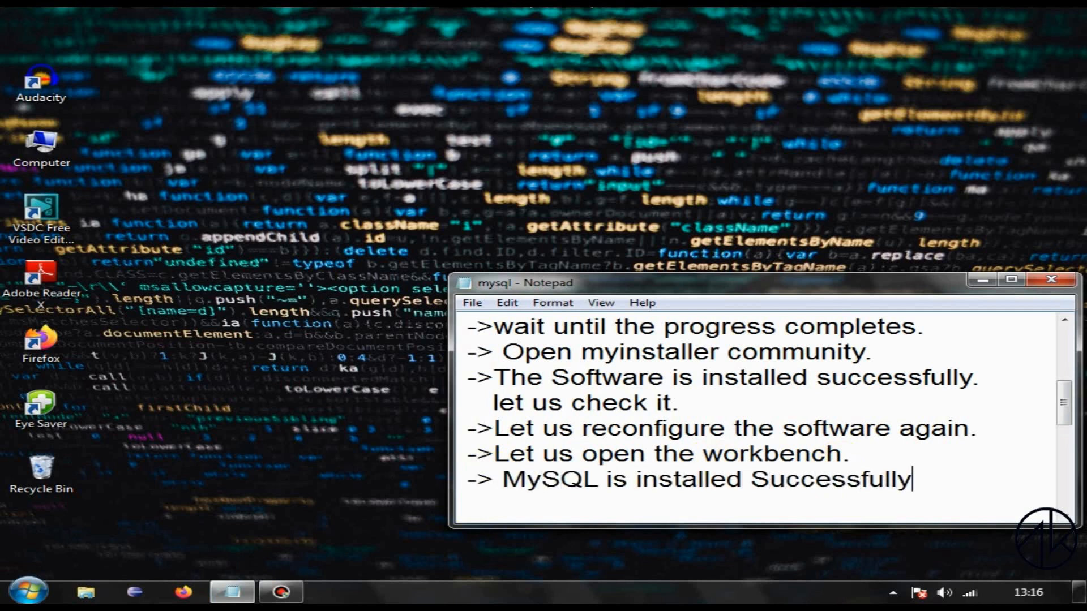
type(".")
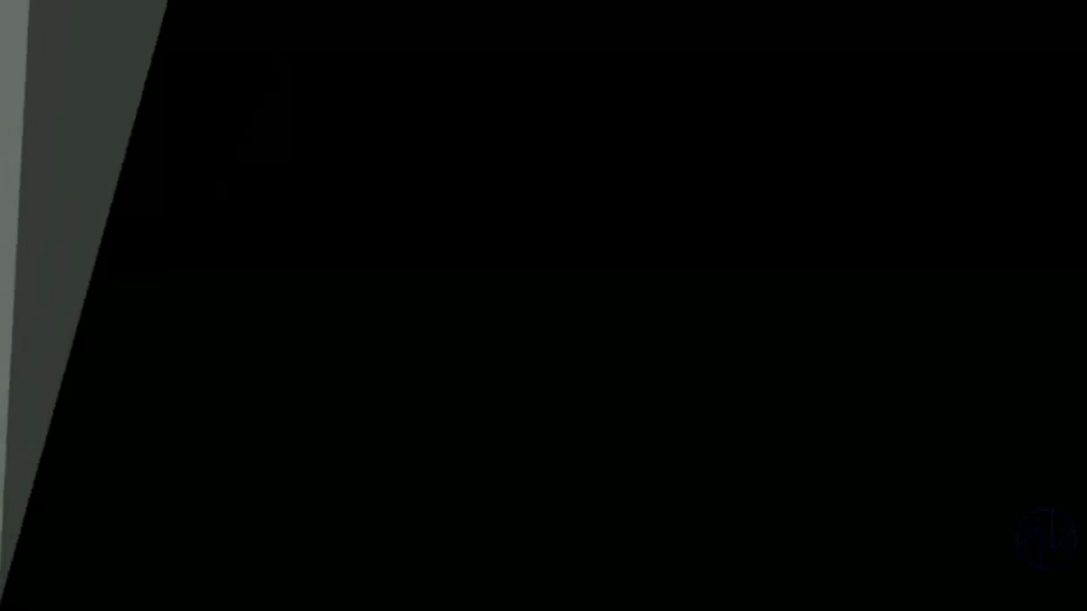